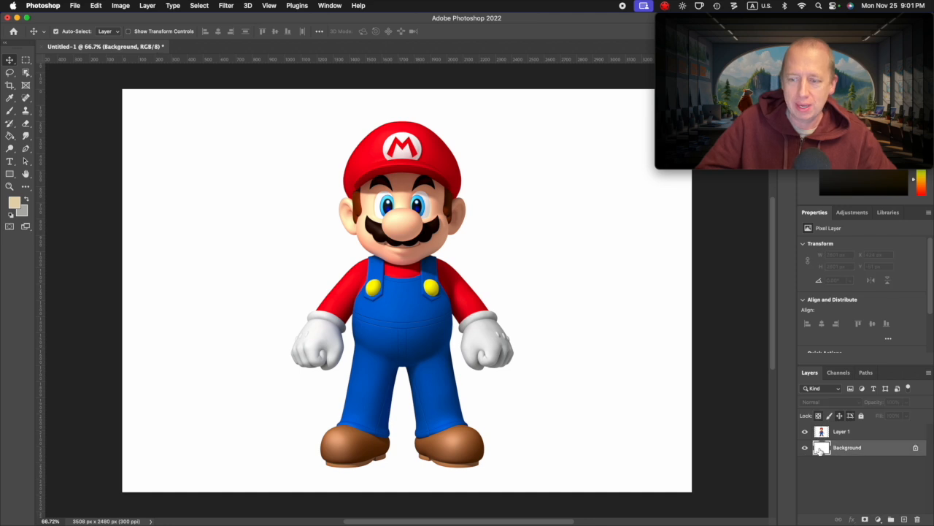
- Delete the Background layer and shift the Mario image slightly on the canvas
key("BackSpace")
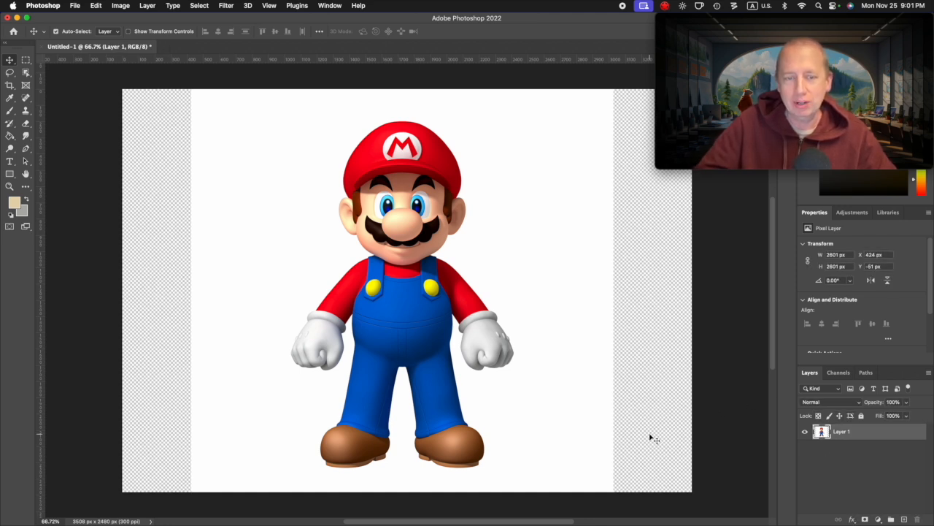
left_click_drag(416, 300, 447, 289)
left_click(433, 310)
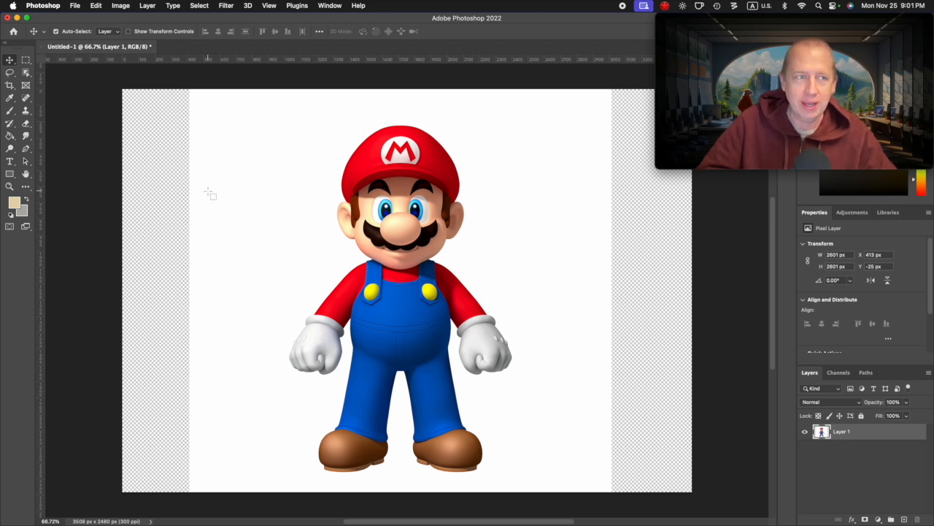
- Select the white area around Mario with the Magic Wand tool, using the Contiguous option
key("w")
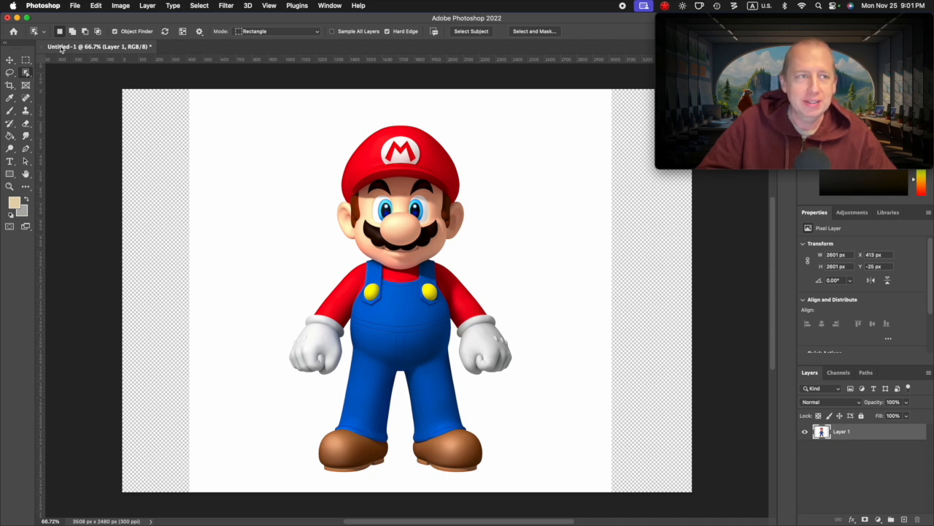
right_click(25, 72)
left_click(83, 89)
left_click(284, 209)
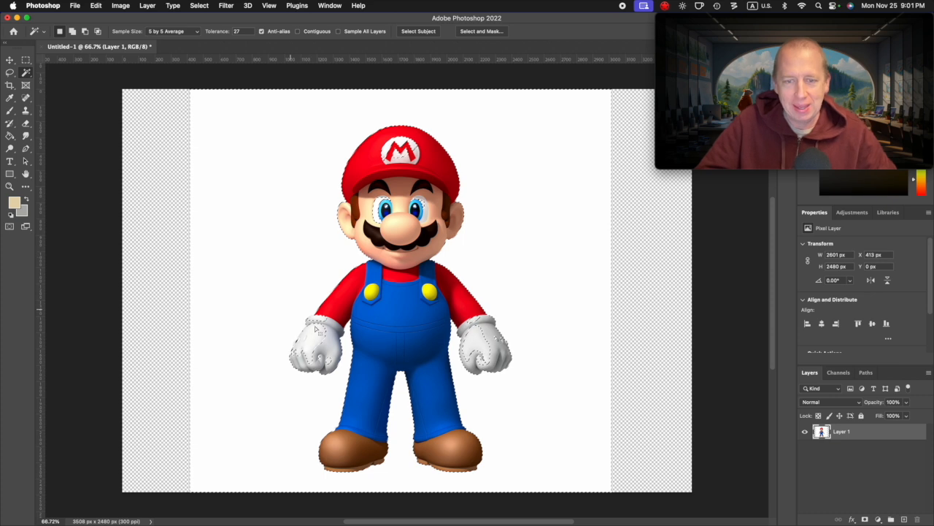
key("super+z")
left_click(307, 203)
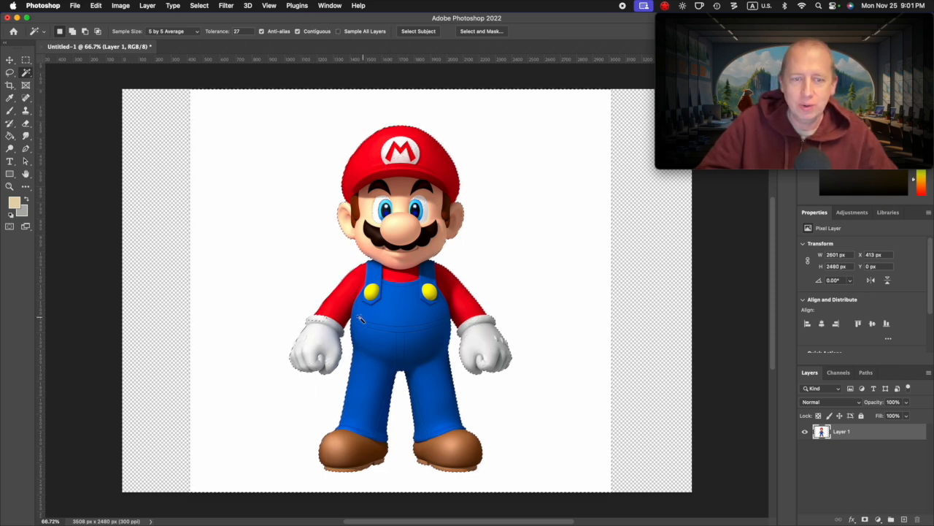
- Subtract the wrongly selected parts of the image-left glove from the selection with the Lasso tool
scroll(335, 321, "up", 3)
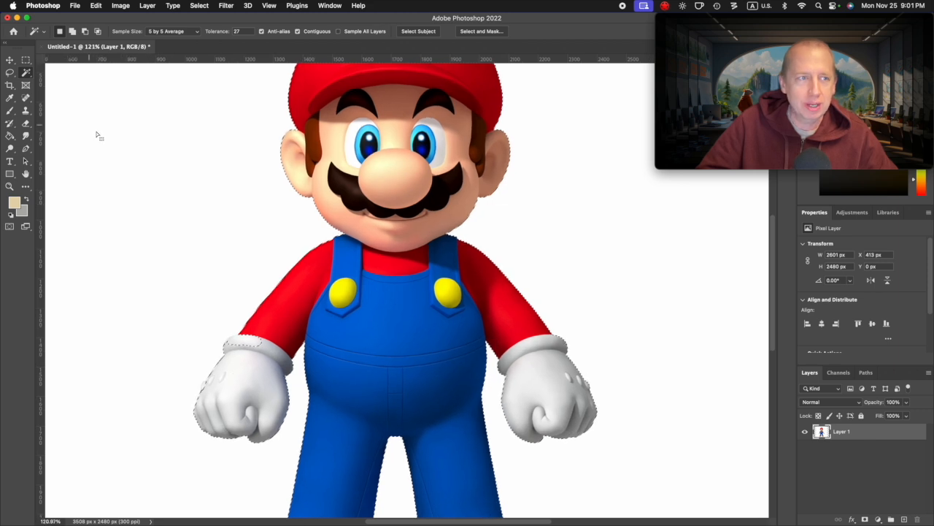
left_click(10, 71)
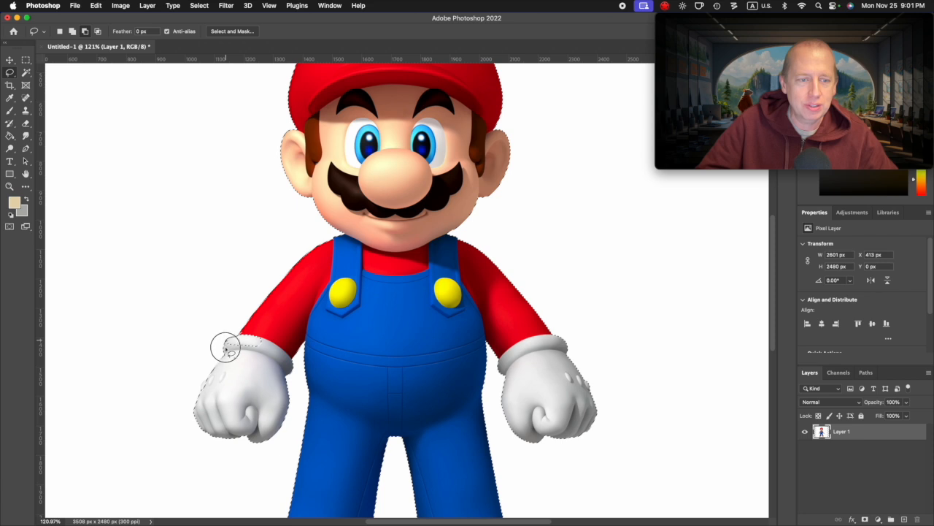
mouse_move(208, 375)
left_mouse_down()
mouse_move(205, 391)
mouse_move(219, 387)
left_mouse_up()
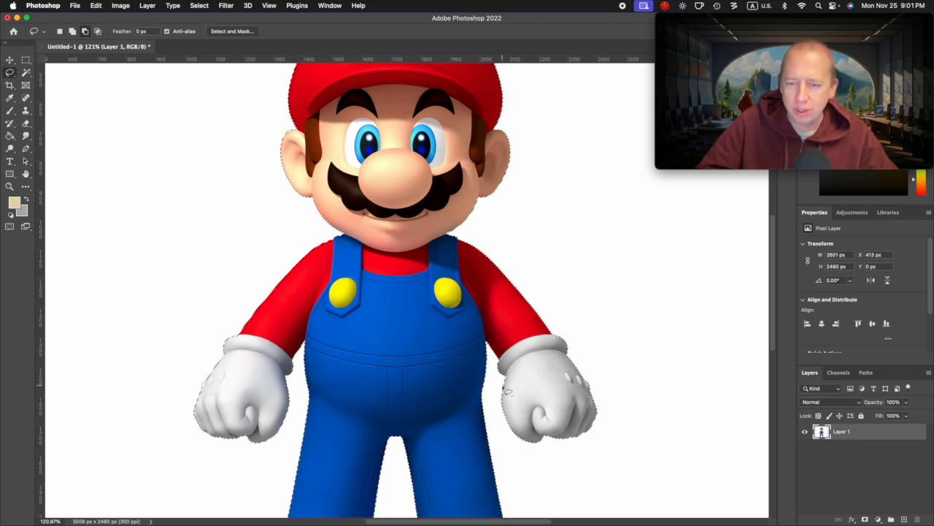
- Cut the selected white background away from Layer 1, leaving Mario on transparency
scroll(506, 391, "up", 5)
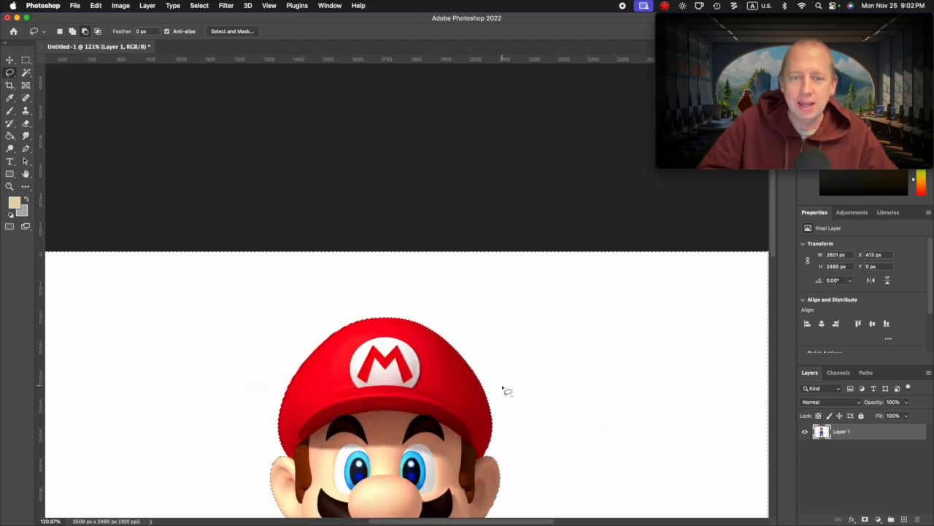
scroll(506, 392, "down", 10)
scroll(506, 392, "up", 4)
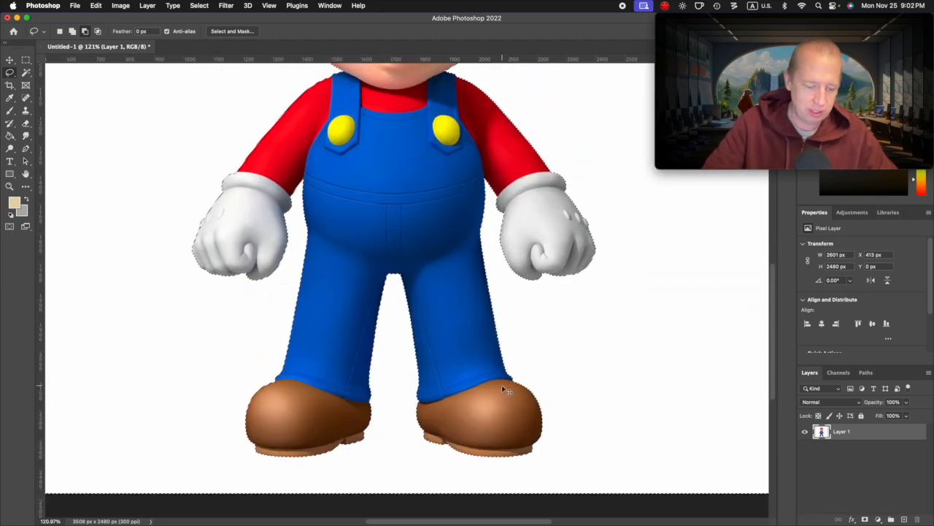
scroll(501, 385, "down", 3)
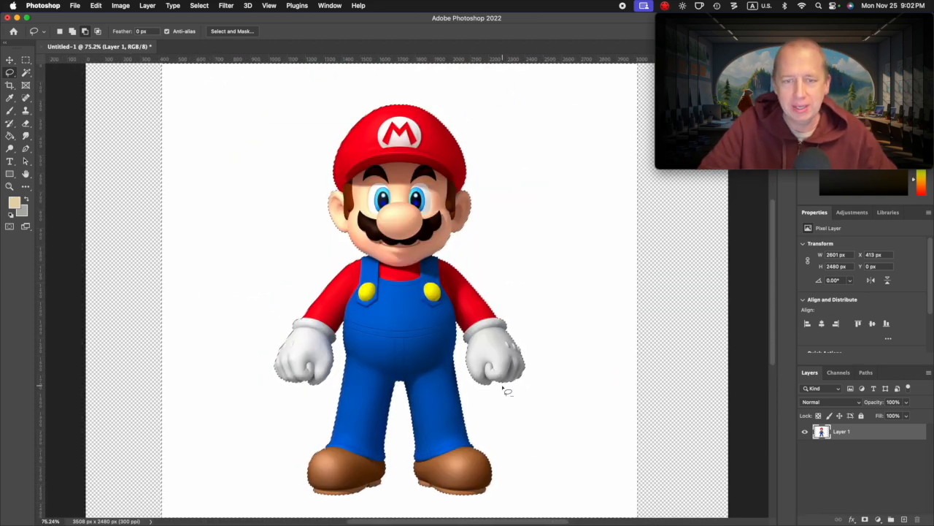
key("super+x")
key("v")
scroll(506, 391, "down", 1)
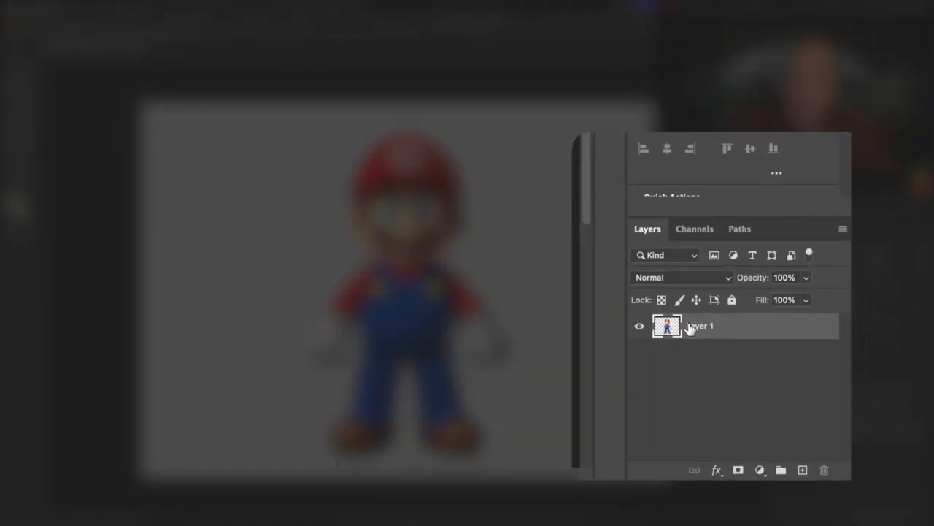
- Duplicate Layer 1 and start Puppet Warp on the duplicate
left_click_drag(824, 432, 886, 473)
left_click_drag(766, 391, 796, 466)
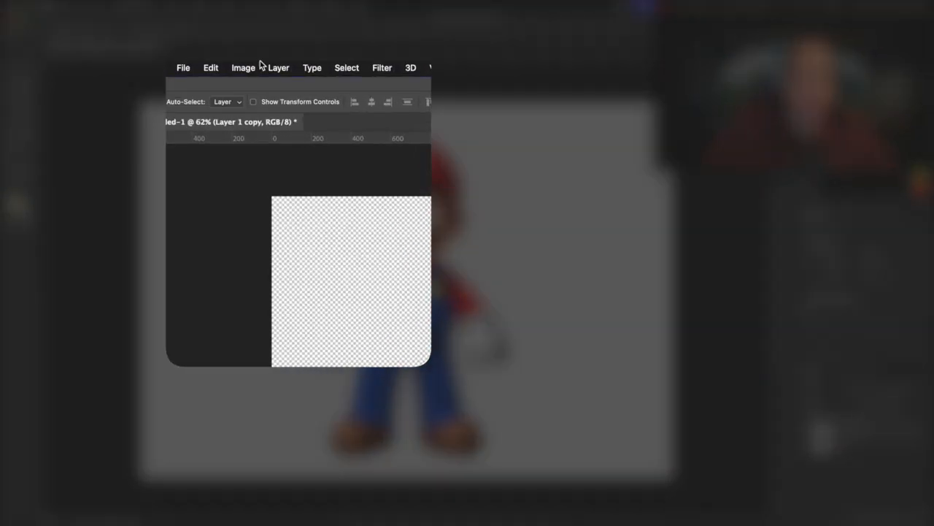
left_click(245, 66)
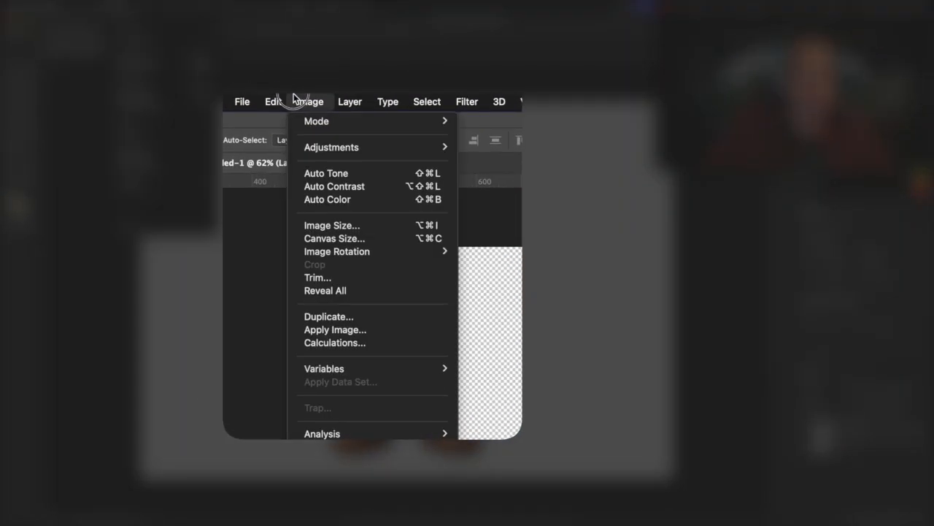
mouse_move(215, 66)
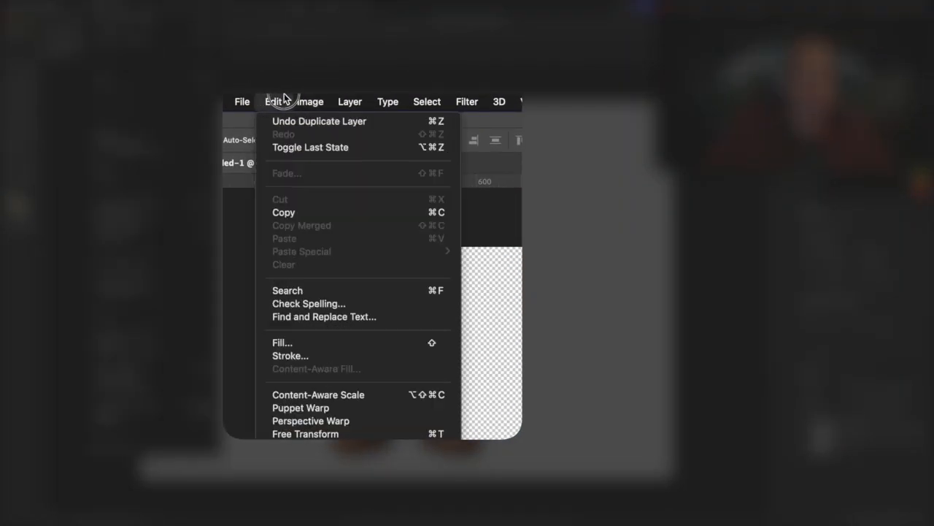
left_click(357, 408)
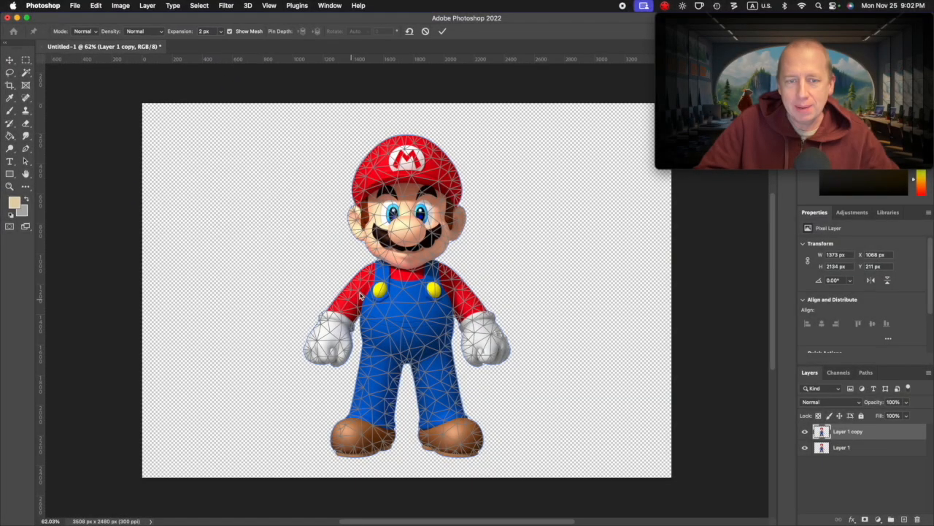
- Place warp pins along Mario's image-left shoulder, torso, leg and shoe, and on the image-right shoe
left_click(363, 288)
left_click(370, 329)
left_click(367, 365)
left_click(357, 403)
left_click(349, 438)
left_click(349, 438)
key("Return")
left_click(472, 430)
left_click(470, 450)
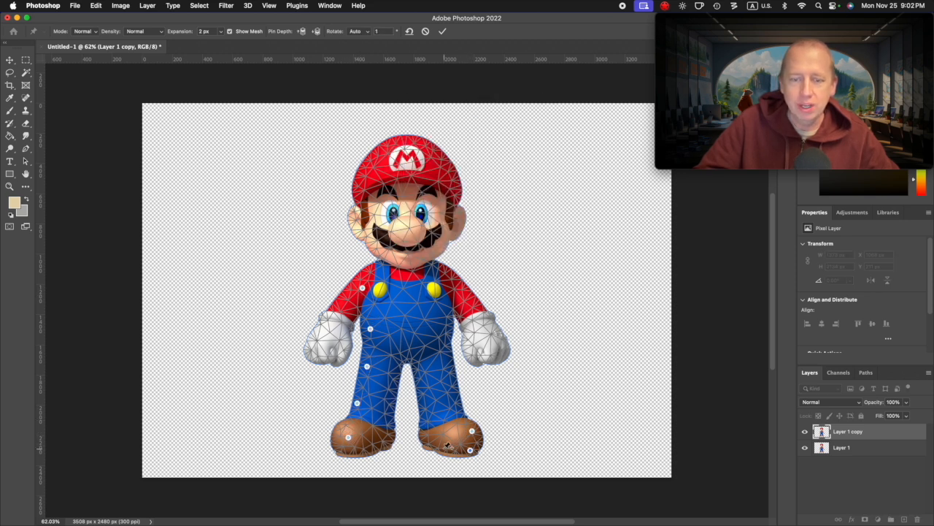
- Place warp pins up Mario's image-right leg and torso to the cheek and ear
left_click(438, 407)
left_click(453, 409)
left_click(448, 364)
left_click(445, 338)
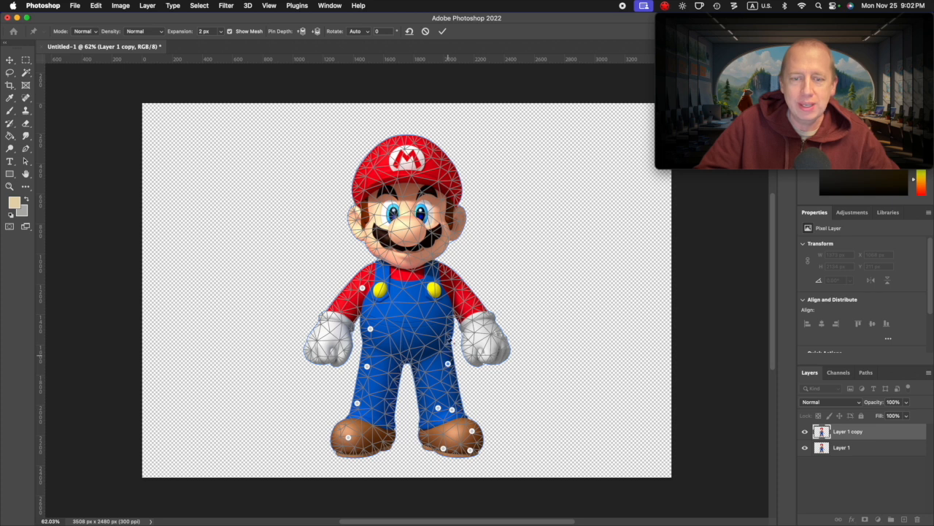
left_click(444, 307)
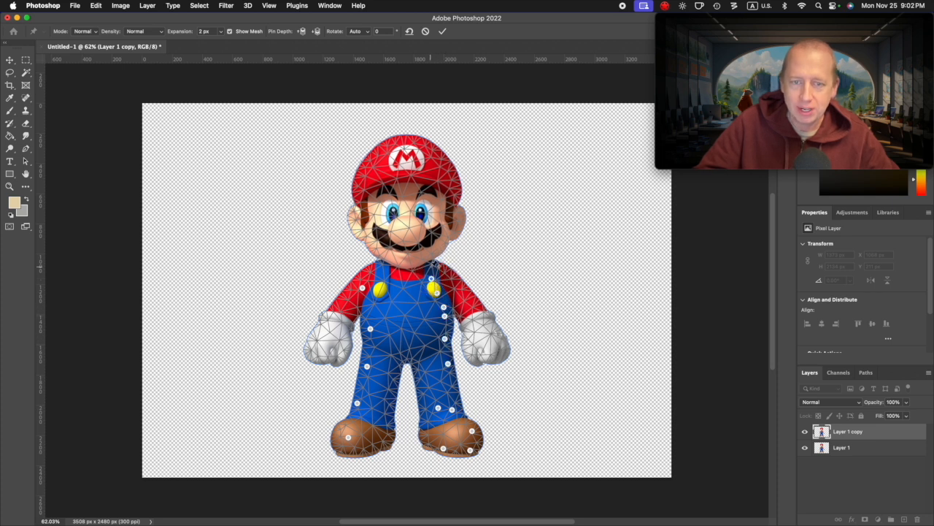
left_click(444, 244)
left_click(459, 229)
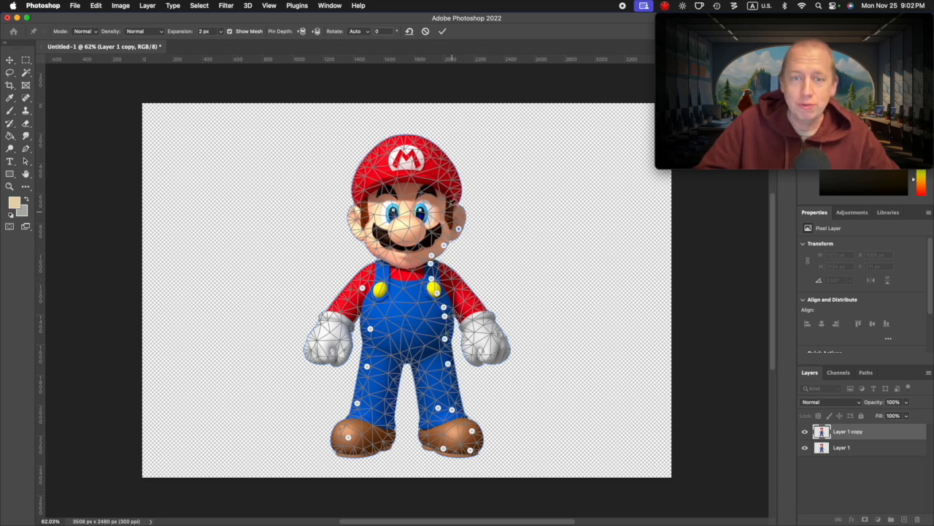
- Place warp pins on Mario's cap, image-left cheek and collar
left_click(373, 160)
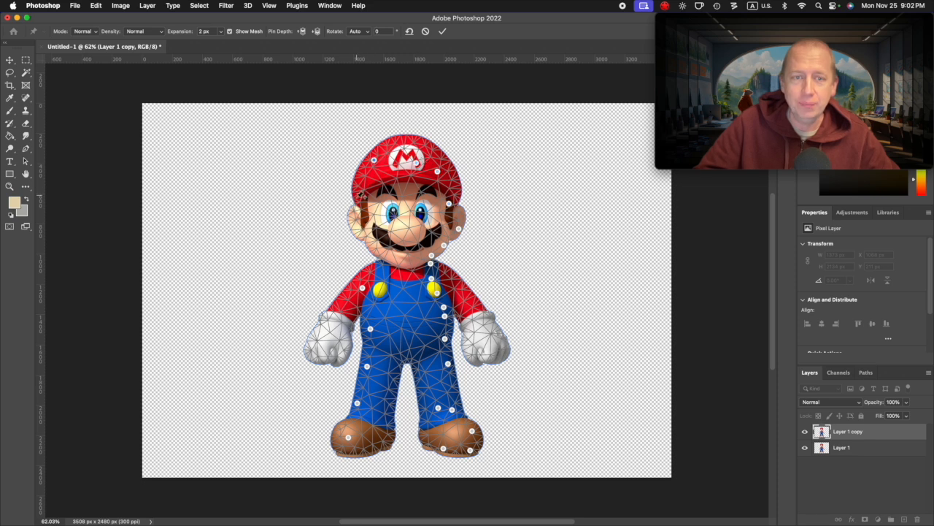
left_click(373, 247)
left_click(394, 268)
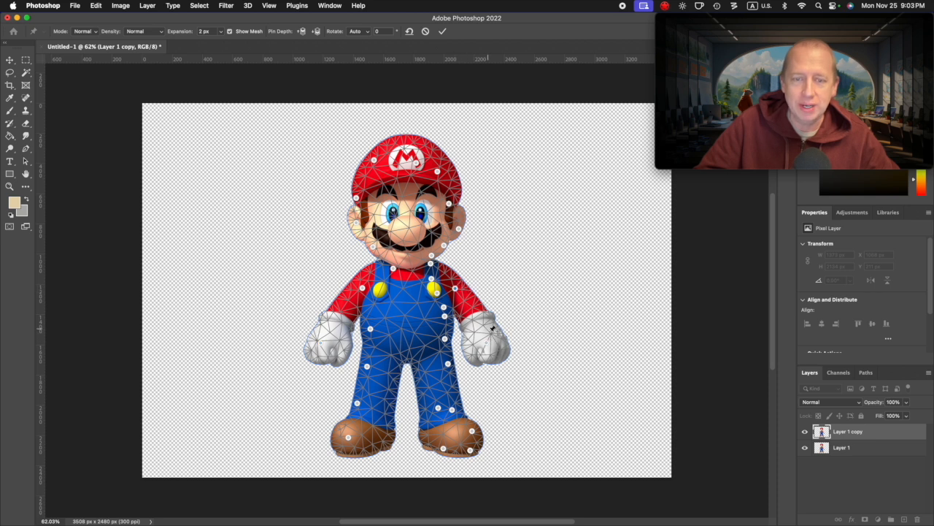
- Move both of Mario's hands and upper arms slightly outward and upward, and apply the warp
left_click_drag(488, 348, 507, 317)
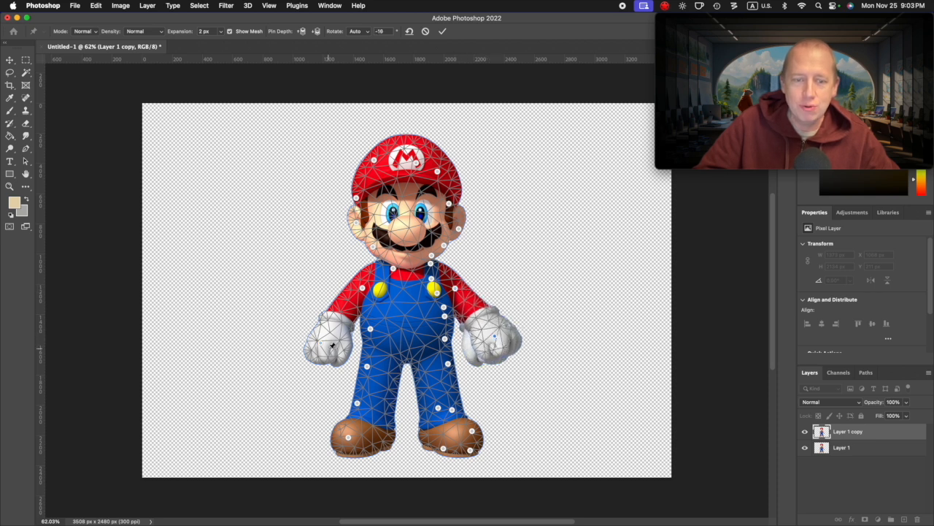
left_click_drag(322, 346, 309, 337)
left_click_drag(363, 289, 359, 285)
left_click_drag(455, 289, 461, 290)
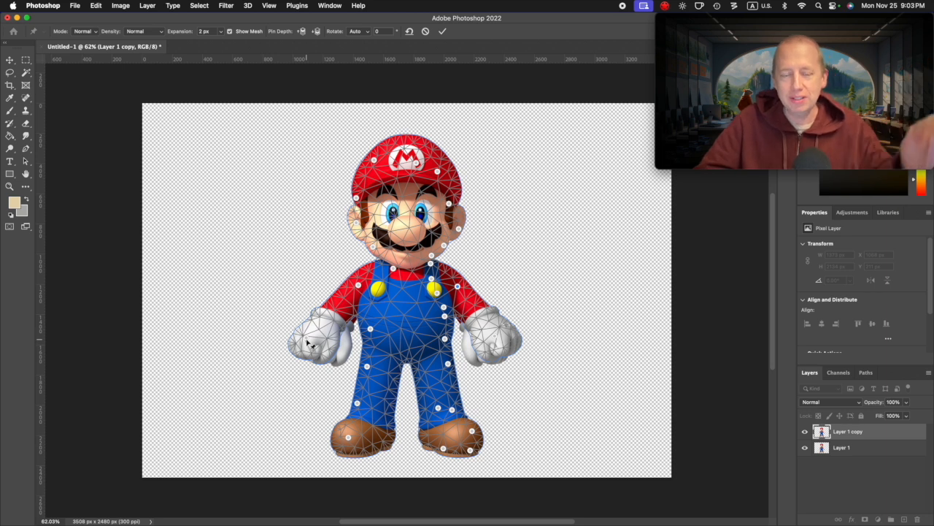
left_click(443, 31)
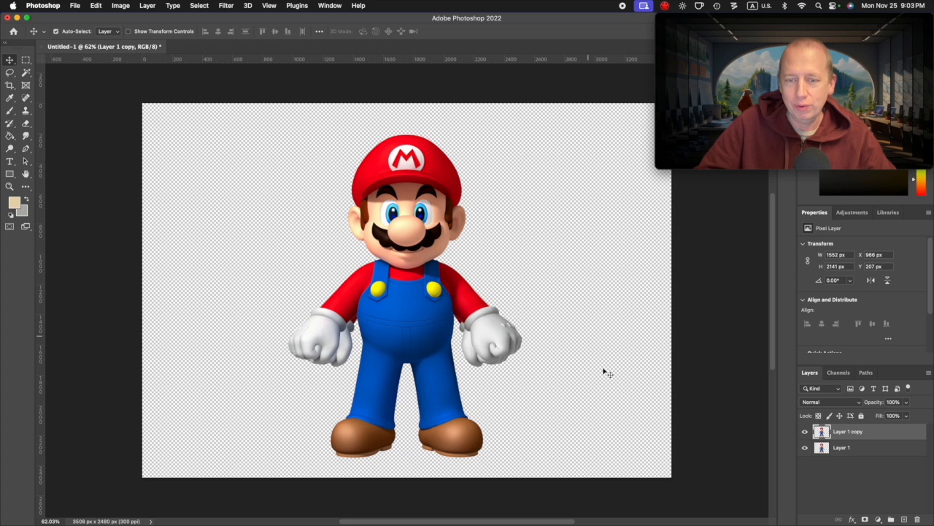
- Duplicate the warped layer and start Puppet Warp on the new top layer
left_click_drag(821, 432, 904, 520)
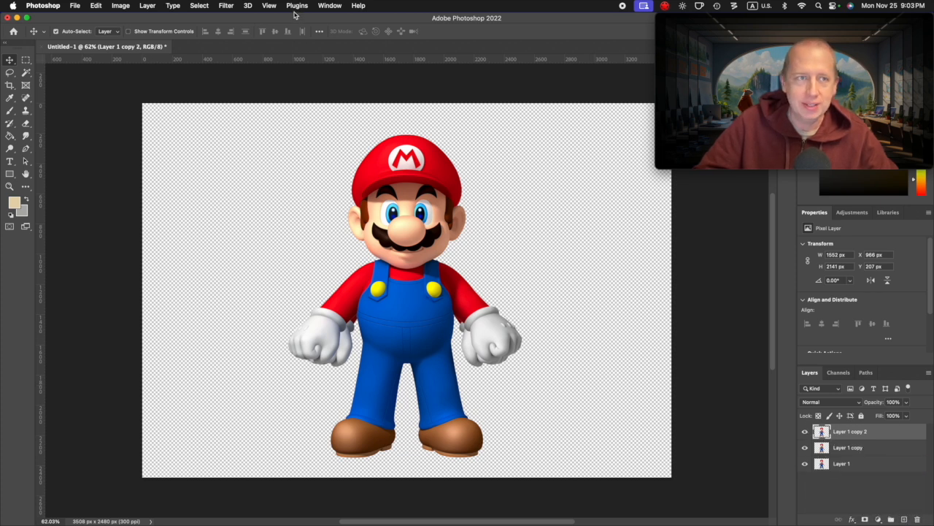
left_click(96, 5)
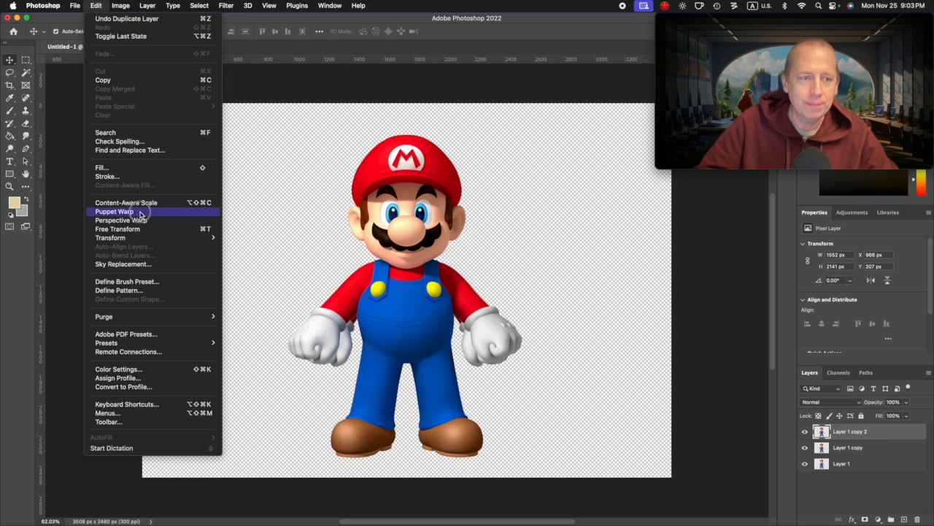
left_click(115, 211)
- Place warp pins on the image-left hand and arm and down that side of the torso, leg and shoe
left_click(321, 330)
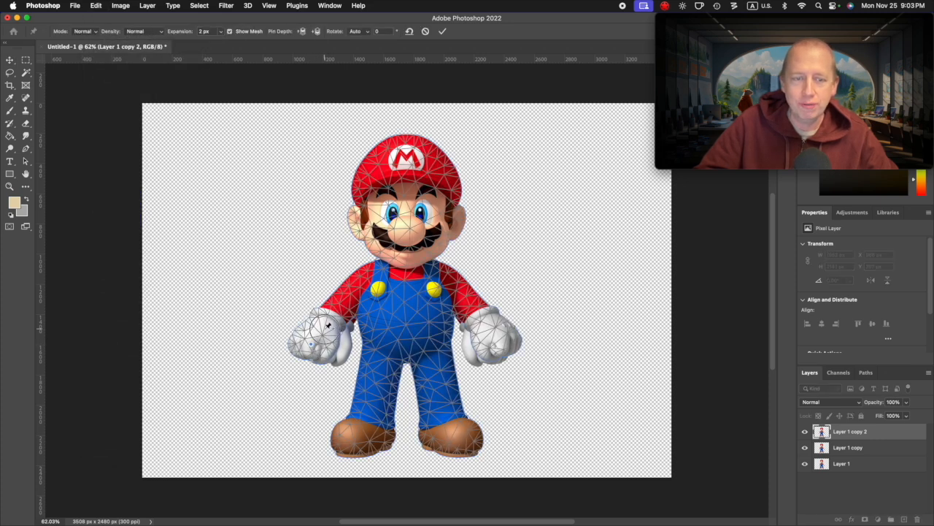
left_click(350, 293)
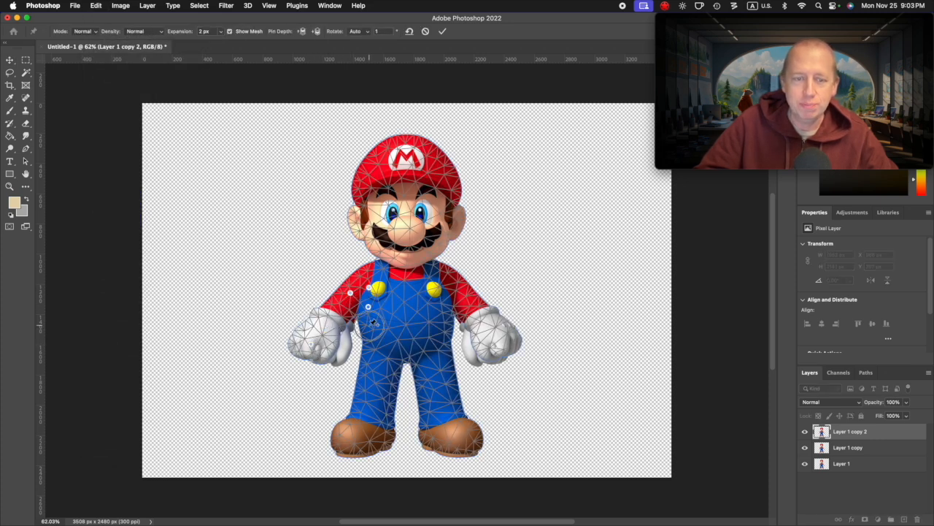
left_click(369, 347)
left_click(365, 371)
left_click(361, 393)
left_click(360, 408)
left_click(350, 424)
left_click(342, 441)
left_click(365, 440)
left_click(390, 438)
- Place warp pins along the inner edges of both legs and across the crotch
left_click(387, 398)
left_click(389, 378)
left_click(392, 356)
left_click(413, 347)
left_click(422, 379)
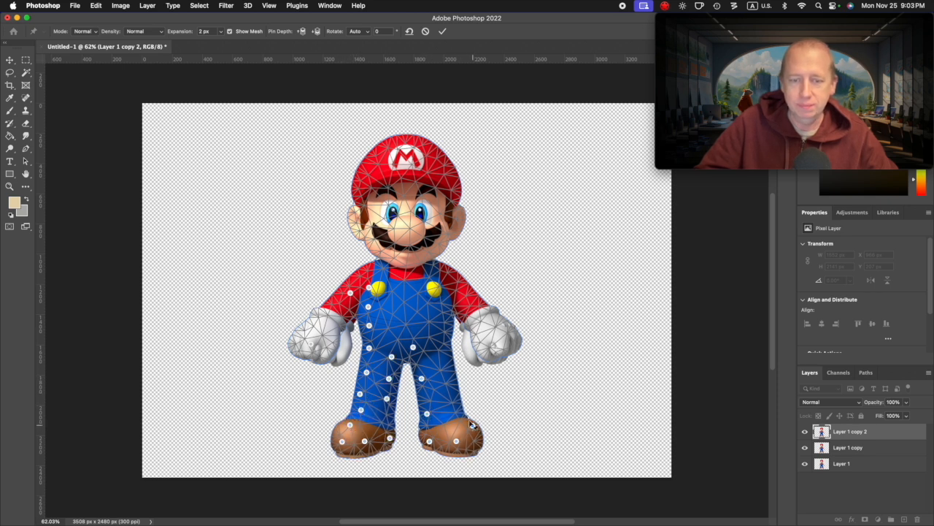
- Place warp pins up the image-right chest and around Mario's face, ears and cap
left_click(440, 292)
left_click(434, 273)
left_click(433, 242)
left_click(458, 210)
left_click(440, 186)
left_click(394, 176)
left_click(357, 225)
left_click(373, 246)
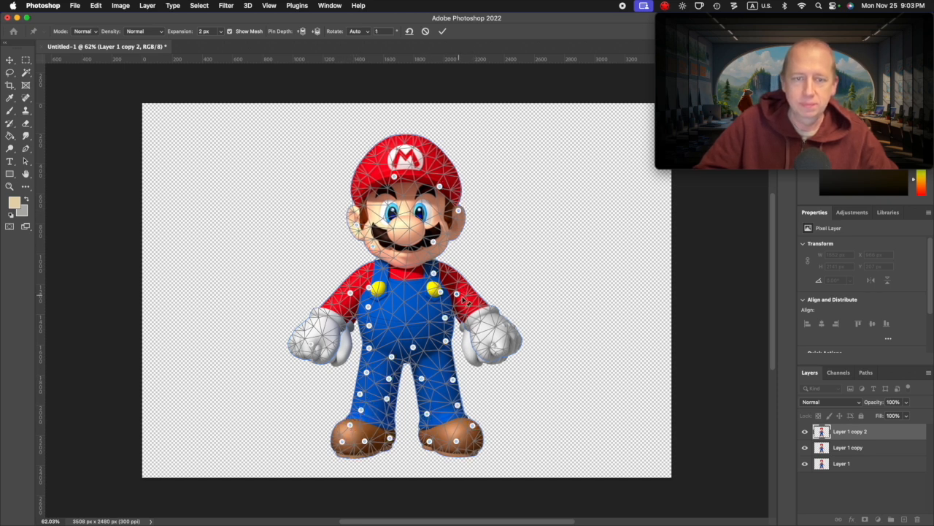
- Move both hands and arms a little further up and outward on the second duplicate, and apply the warp
left_click_drag(502, 333, 504, 332)
left_click_drag(457, 293, 462, 290)
left_click_drag(312, 344, 299, 337)
left_click_drag(351, 293, 350, 292)
key("Return")
- Duplicate the top layer again and start Puppet Warp on this third duplicate
left_click_drag(898, 434, 905, 519)
left_click(95, 5)
left_click(146, 209)
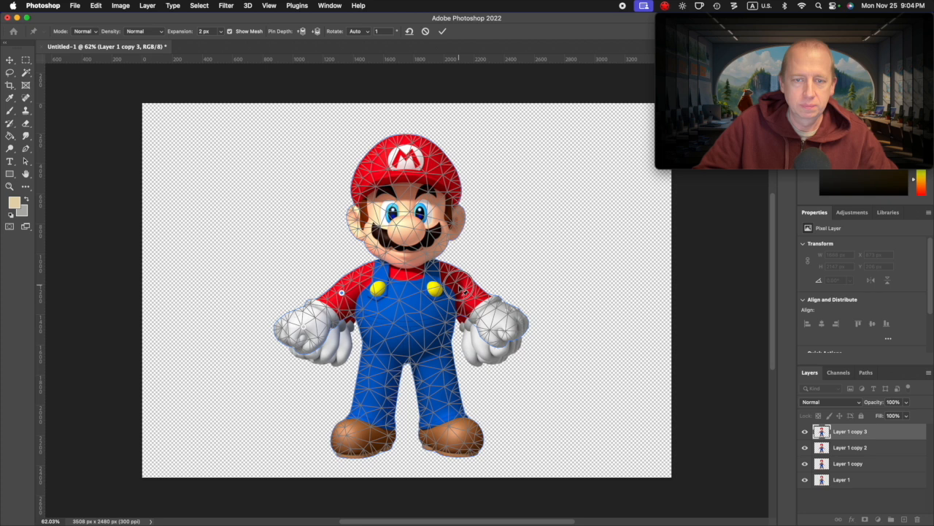
- Place warp pins around Mario's torso, legs, shoes and image-right ear on the third duplicate
left_click(358, 318)
left_click(356, 387)
left_click(356, 411)
left_click(345, 438)
left_click(469, 437)
left_click(448, 376)
left_click(440, 332)
left_click(454, 219)
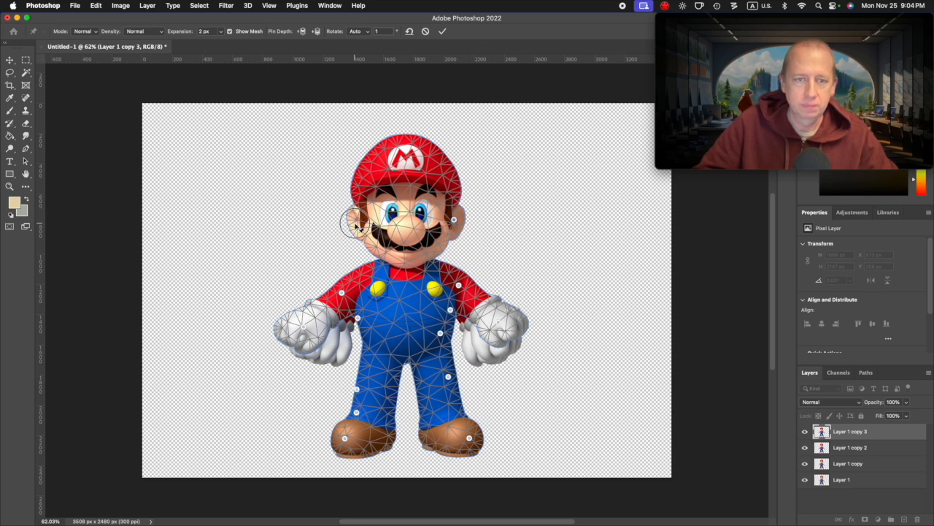
- Raise both hands and the image-right shoulder another stage on the third duplicate, and apply the warp
left_click_drag(303, 326, 339, 286)
left_click_drag(499, 322, 511, 308)
left_click_drag(458, 285, 463, 279)
key("Return")
- Make a fourth duplicate from the top layer and start Puppet Warp on it
key("super+j")
left_click(95, 6)
left_click(113, 211)
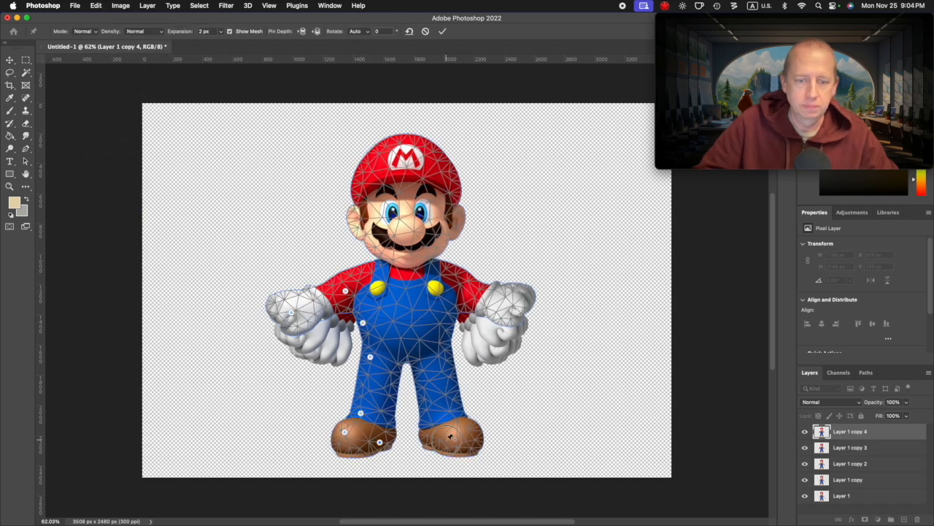
- Place warp pins on the image-right torso, shoulder and hand, and across Mario's cap
left_click(444, 310)
left_click(458, 281)
left_click(511, 306)
left_click(363, 171)
left_click(404, 182)
left_click(449, 170)
- Raise both of Mario's hands to about shoulder height on the fourth duplicate, and apply the warp
left_click_drag(511, 305, 518, 279)
left_click_drag(299, 329, 281, 287)
left_click_drag(517, 281, 528, 282)
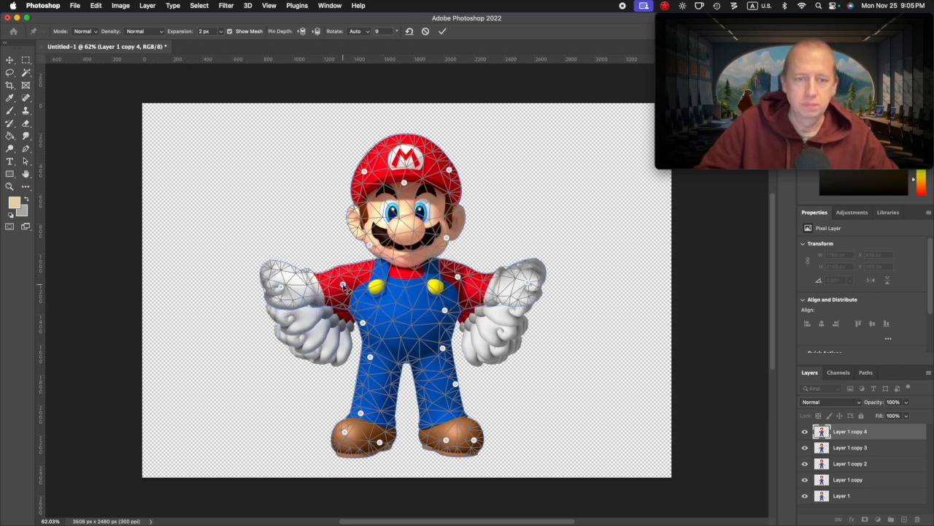
key("Return")
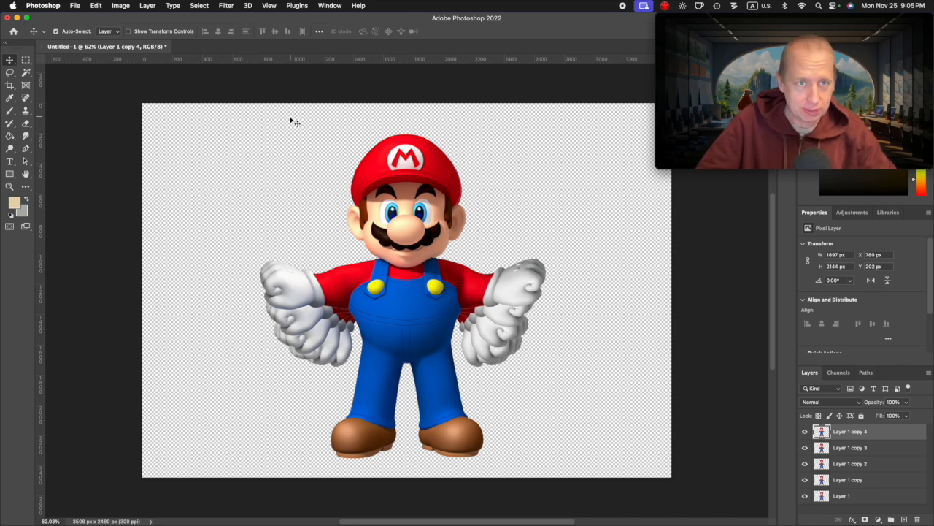
- Show the Timeline and create a frame animation in it
left_click(327, 5)
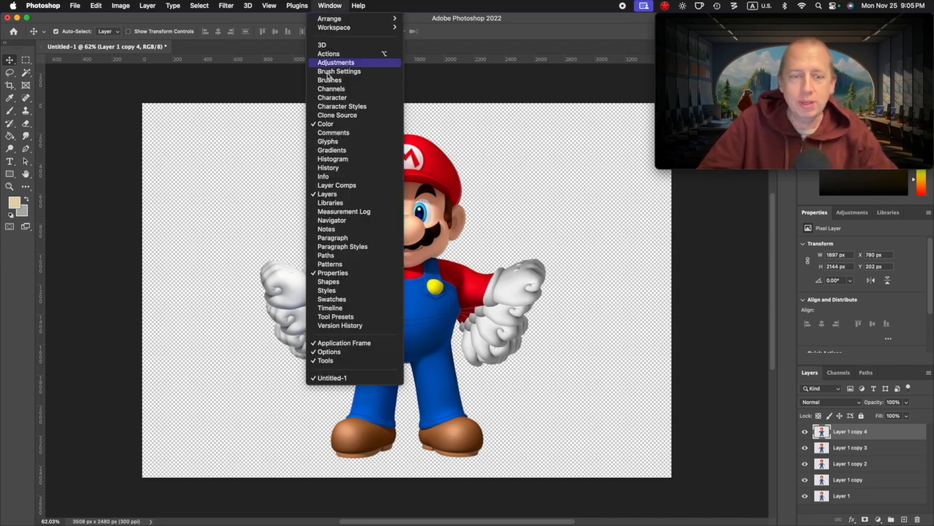
left_click(356, 308)
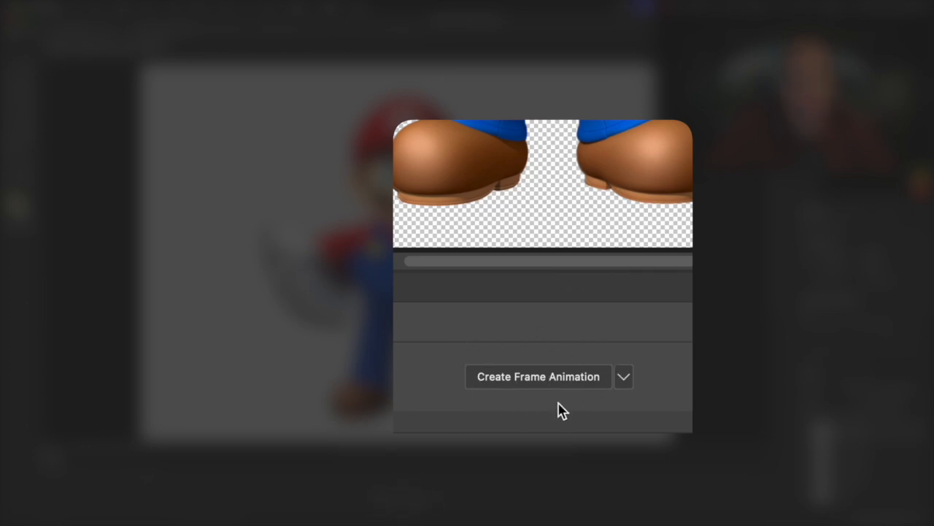
left_click(623, 377)
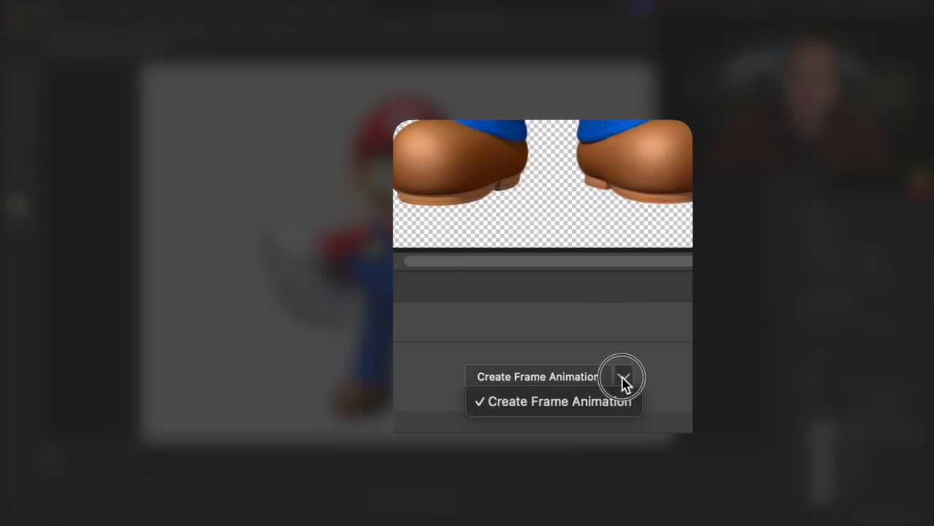
left_click(561, 394)
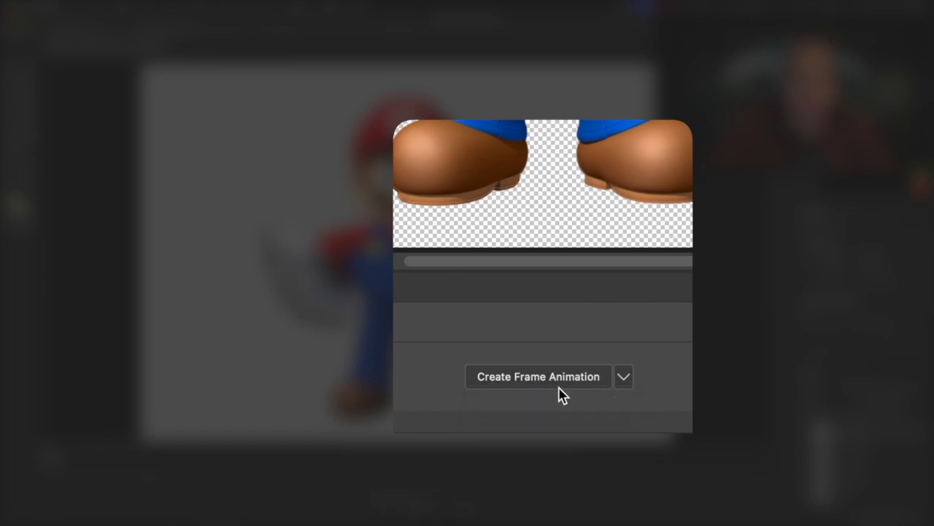
left_click(561, 381)
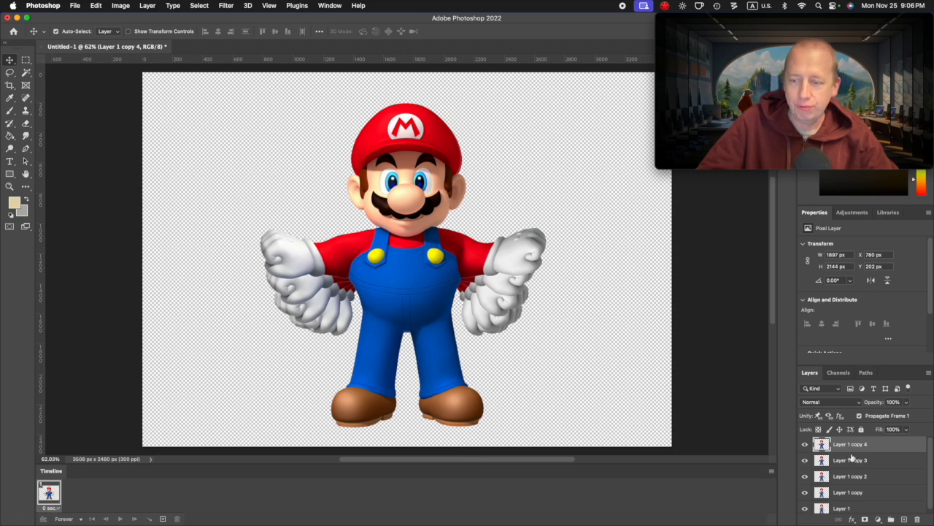
- Make animation frames from all the Mario layers
scroll(851, 453, "down", 1)
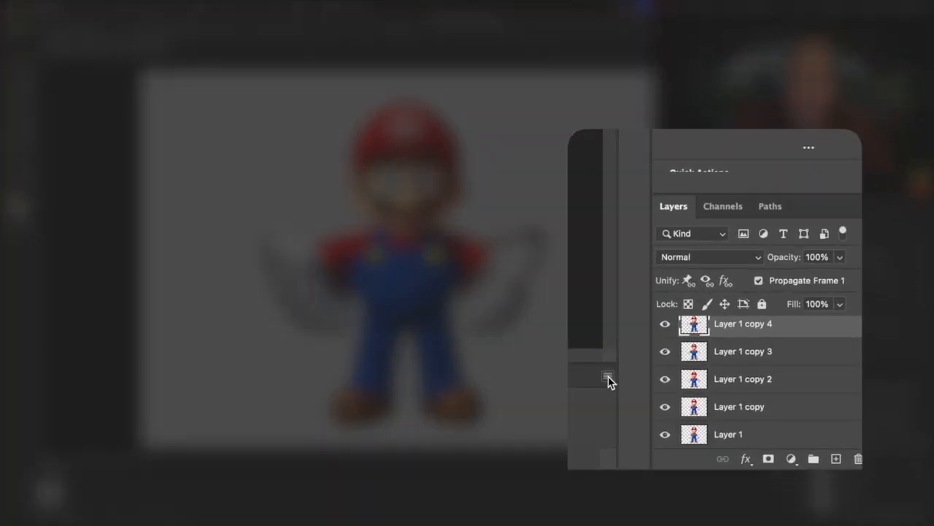
left_click(608, 376)
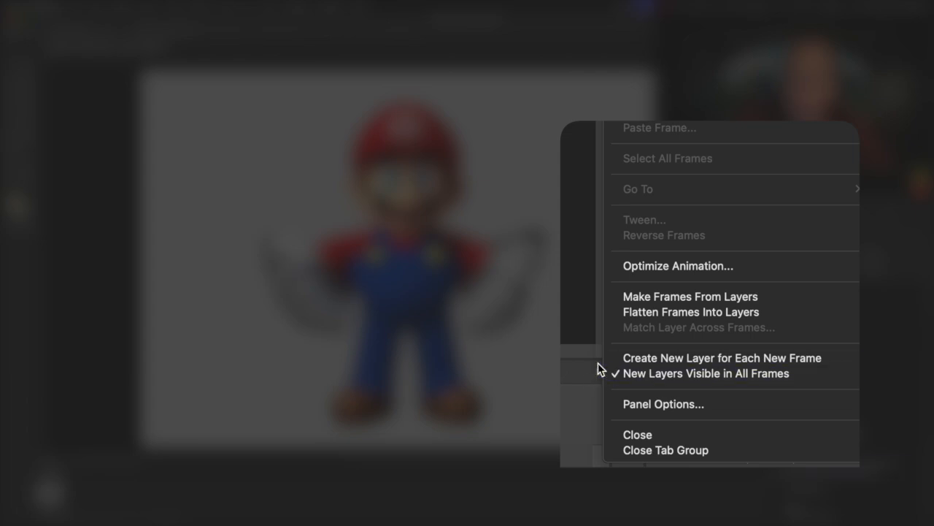
left_click(569, 382)
left_click(600, 374)
left_click(586, 375)
left_click(600, 373)
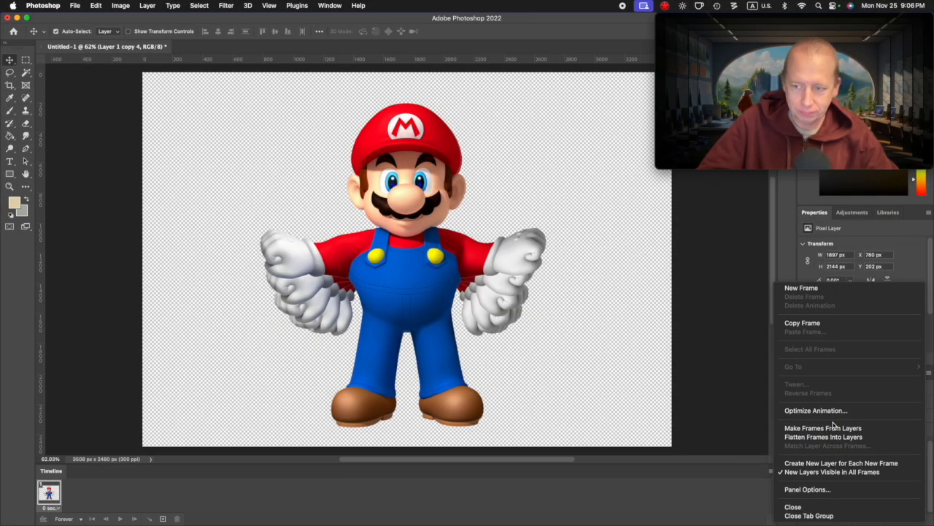
left_click(830, 429)
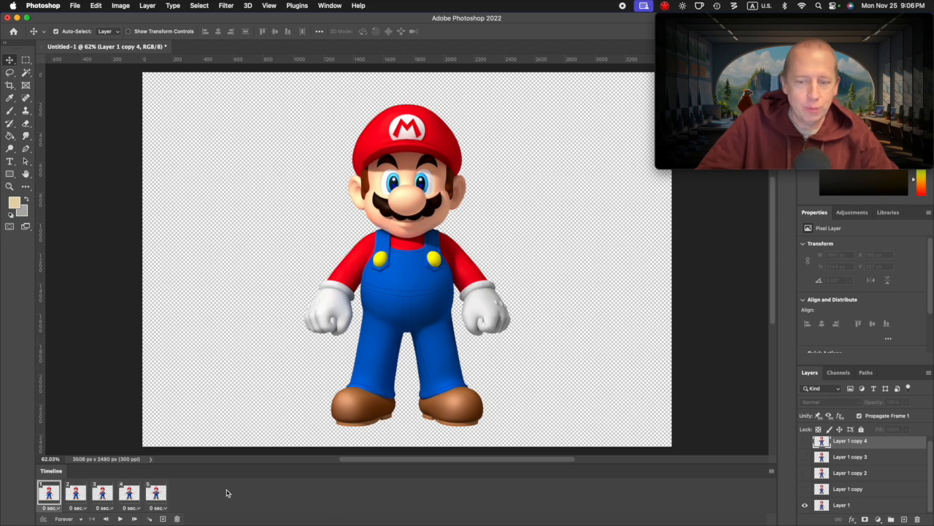
- Examine the Mario pose in each of the five animation frames in order
left_click(76, 494)
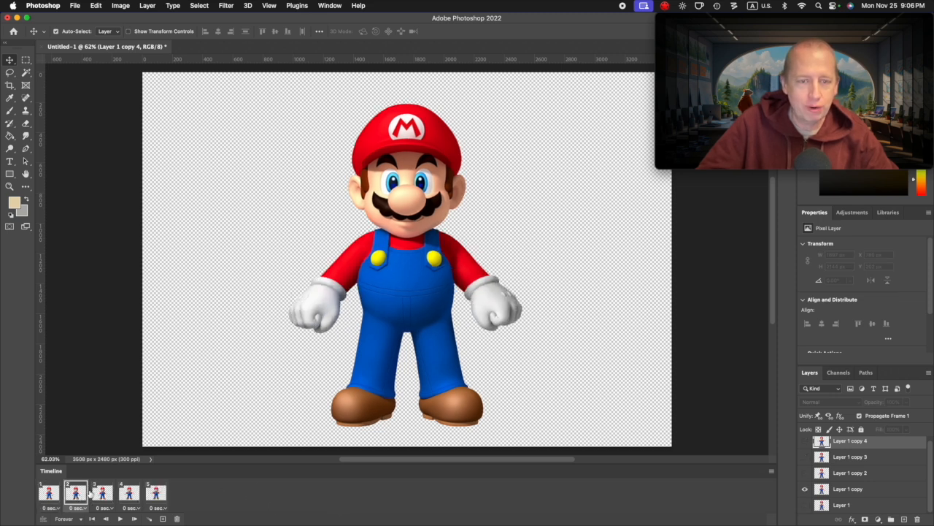
left_click(49, 494)
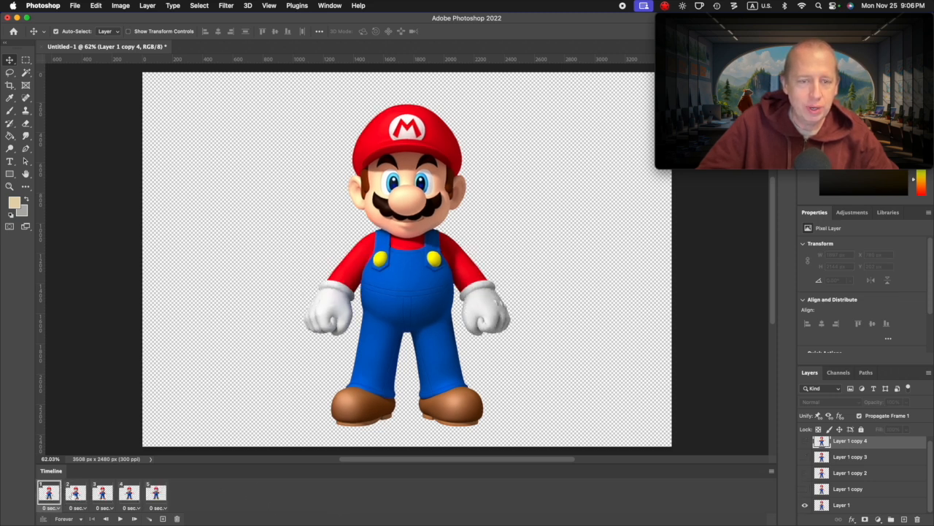
left_click(76, 494)
left_click(103, 493)
left_click(130, 494)
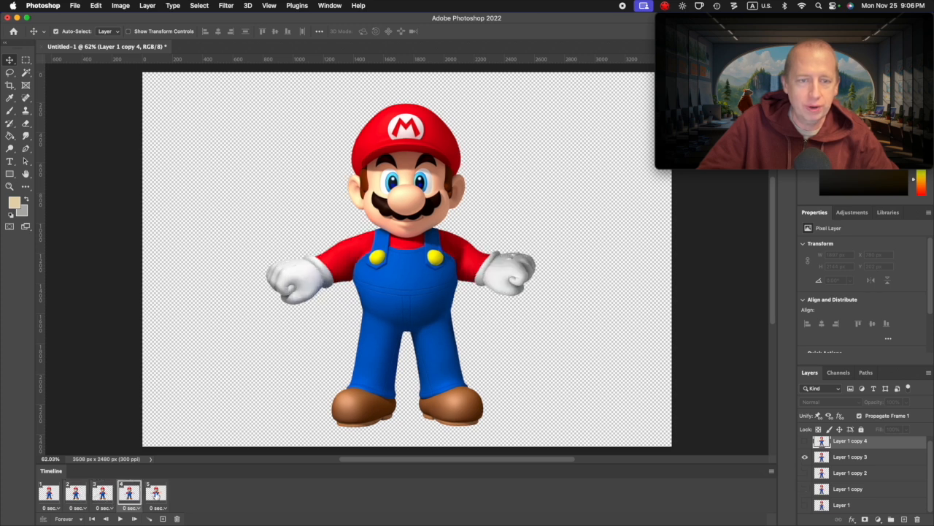
left_click(155, 493)
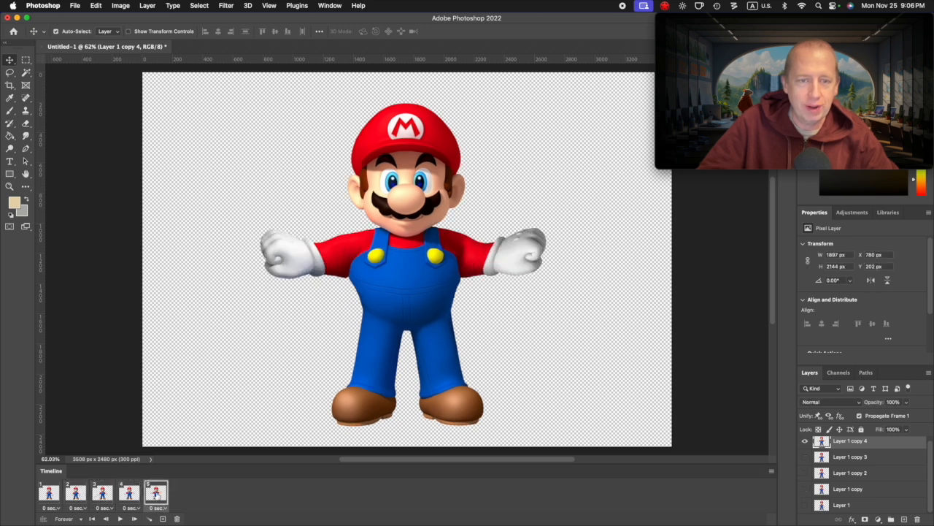
- Select all five frames and set their delay to 0.2 seconds
left_click(158, 507)
left_click(200, 505)
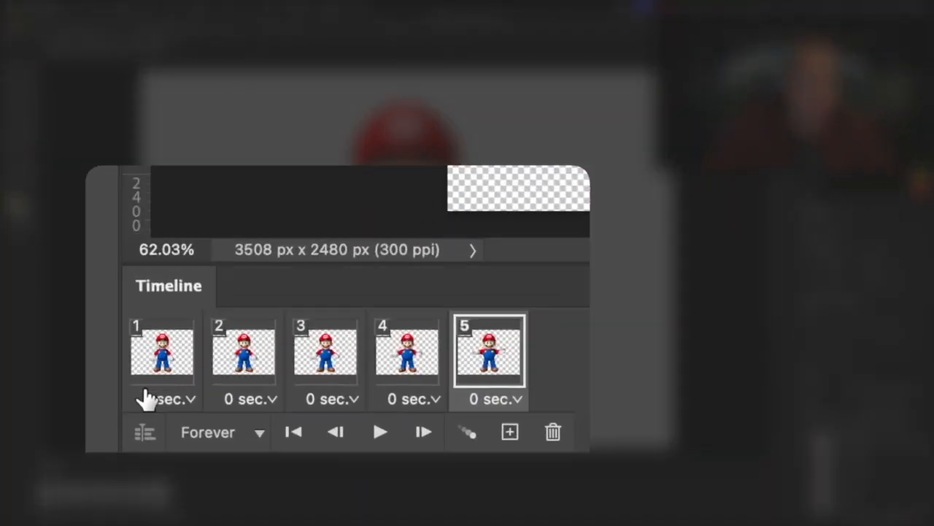
left_click(146, 398)
left_click(631, 332)
left_click(201, 334)
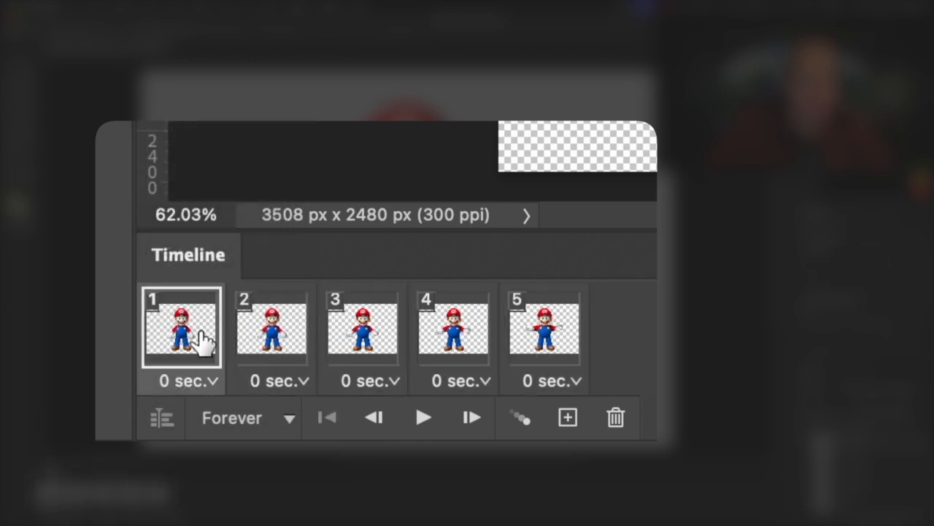
left_click(289, 331, "super")
left_click(364, 332, "super")
left_click(445, 331, "super")
left_click(552, 328, "super")
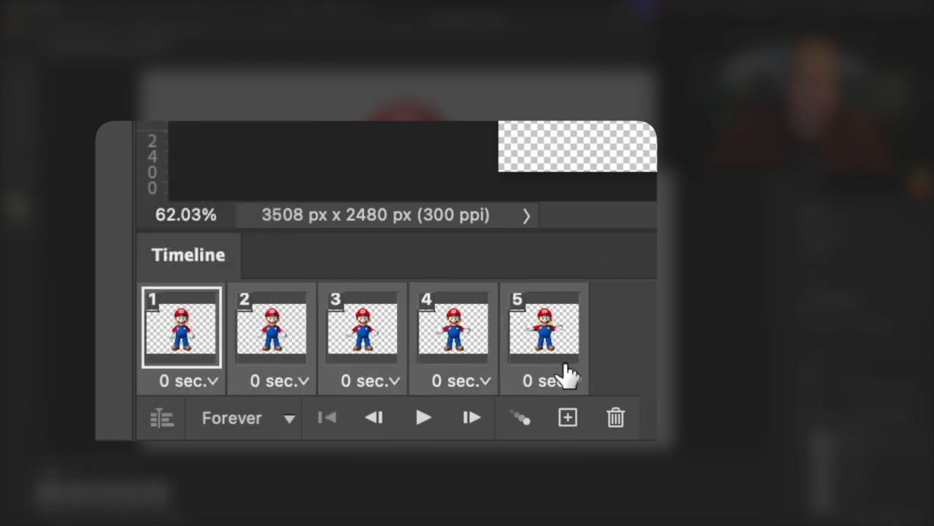
left_click(566, 372)
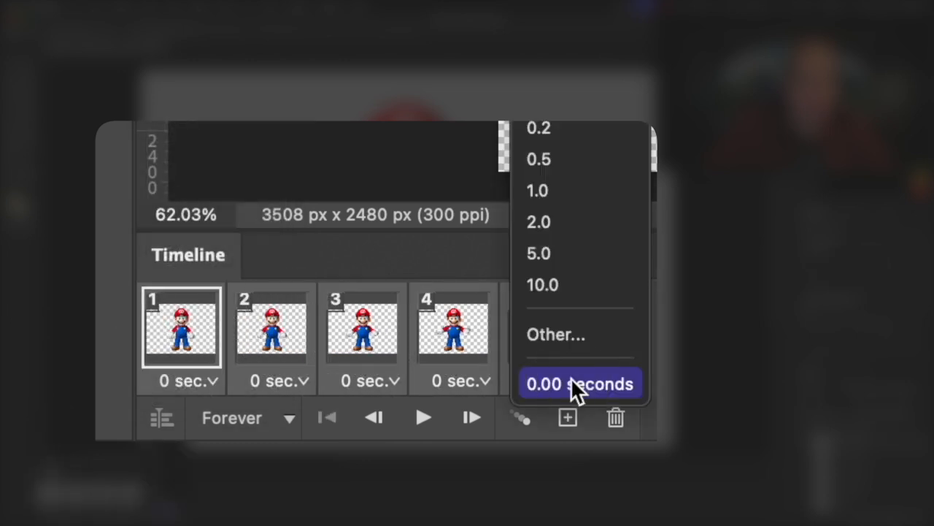
left_click(600, 129)
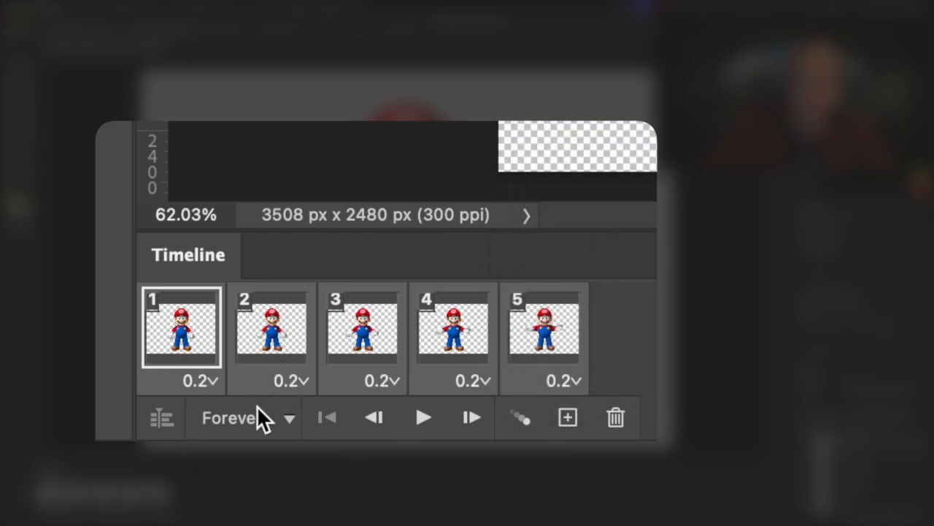
- Keep the animation looping Forever, and play it briefly as a preview
left_click(284, 417)
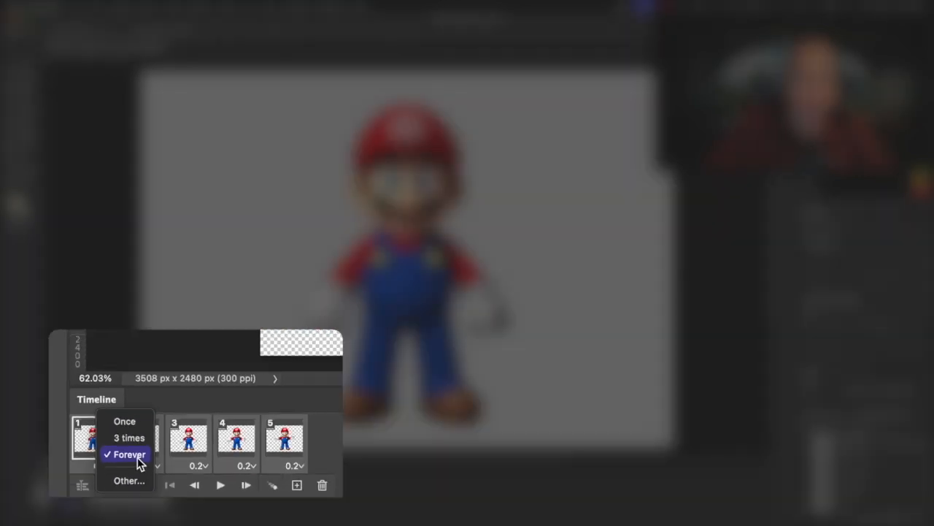
left_click(265, 362)
left_click(122, 518)
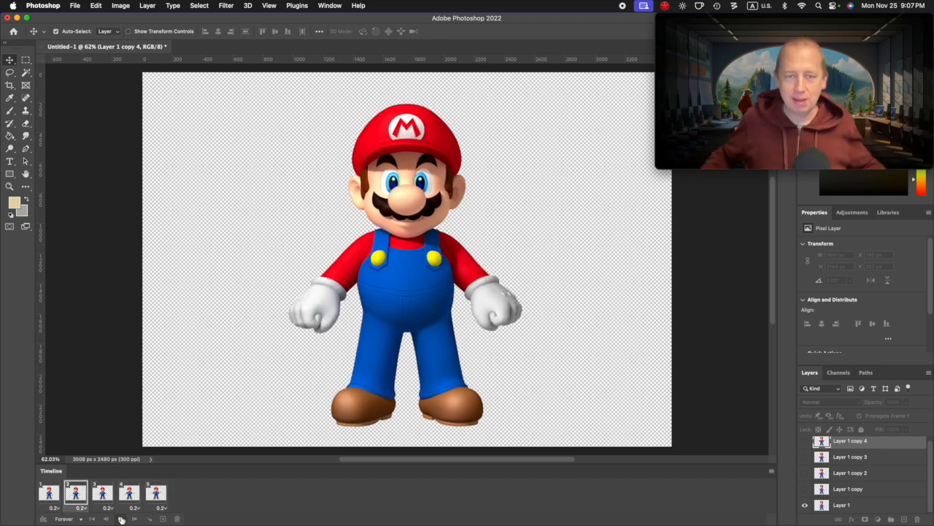
left_click(121, 519)
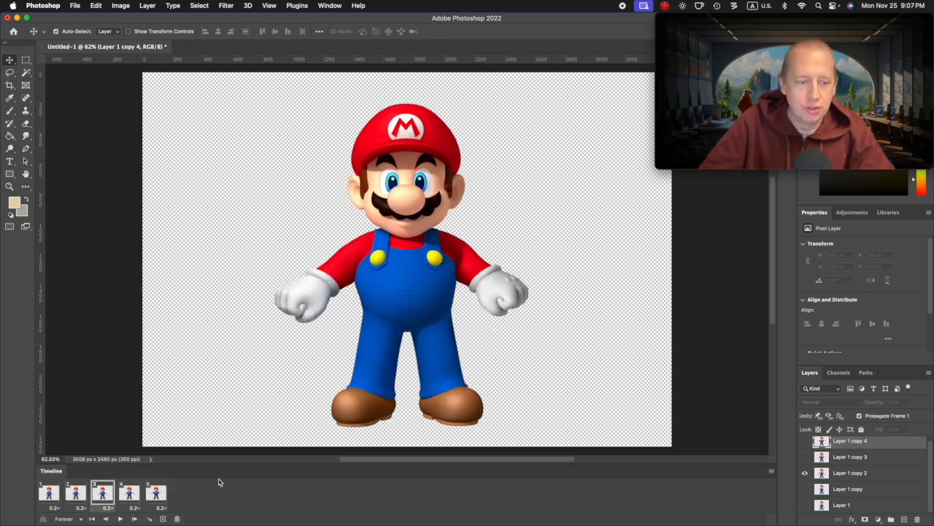
- Copy frames 4, 3 and 2 to the end of the animation in that order, so the arms lower again
left_click(124, 497)
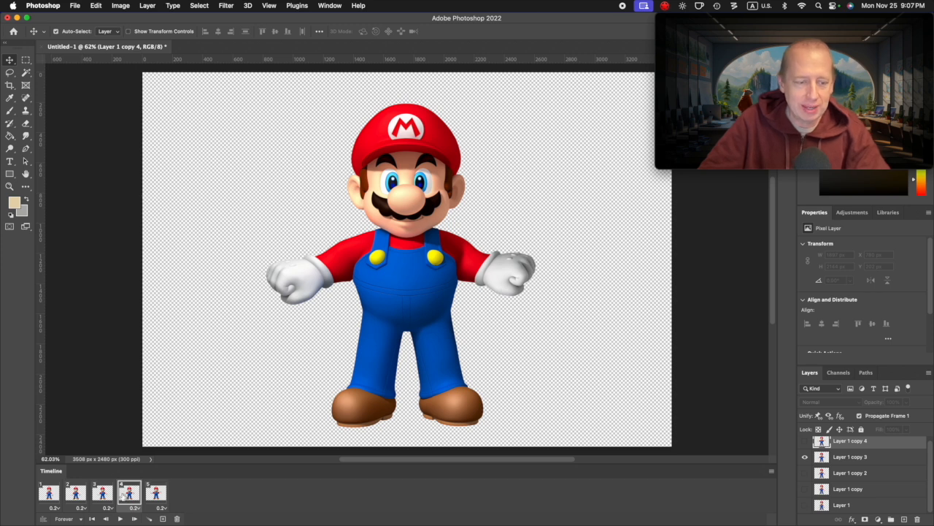
left_click_drag(130, 495, 169, 495)
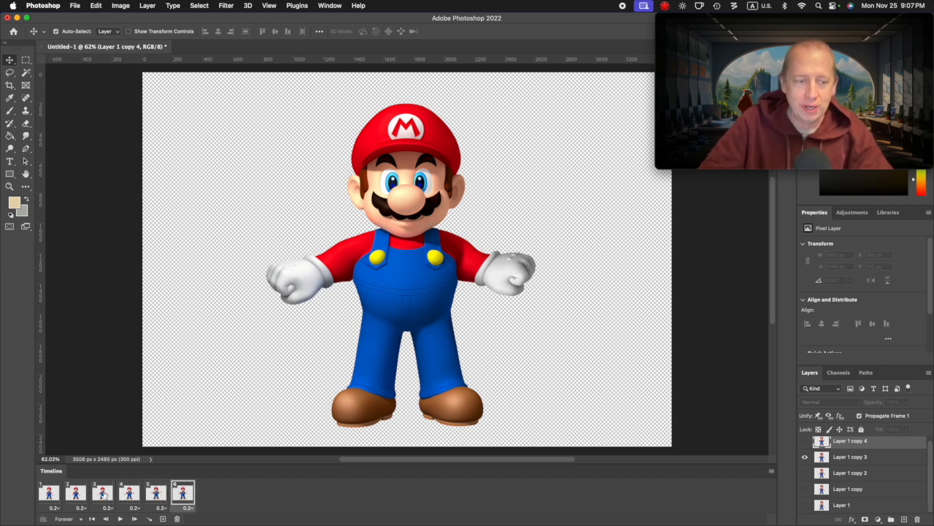
left_click(102, 495)
left_click_drag(102, 495, 194, 496)
left_click(75, 498)
left_click_drag(71, 496, 219, 495)
- Check the poses of frames 1 through 8 in order, and play the full arm-raising and lowering loop
left_click(49, 493)
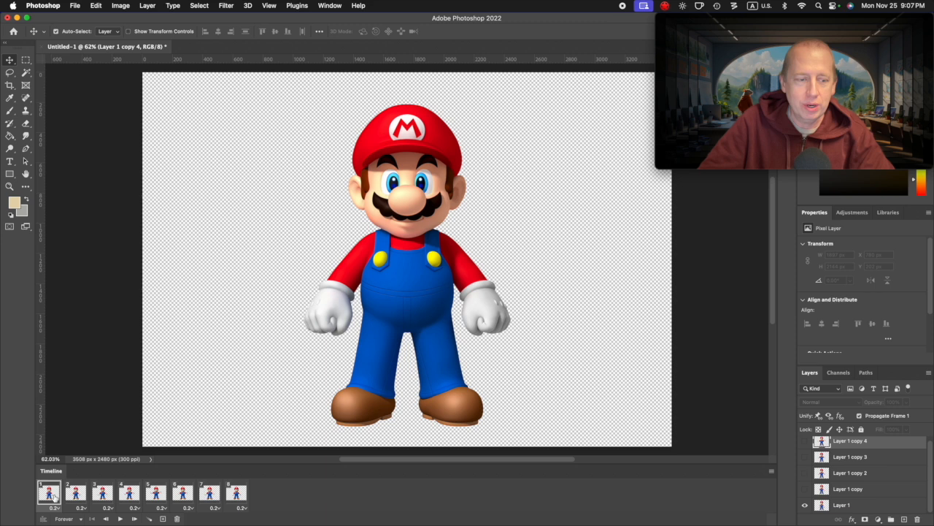
left_click(75, 495)
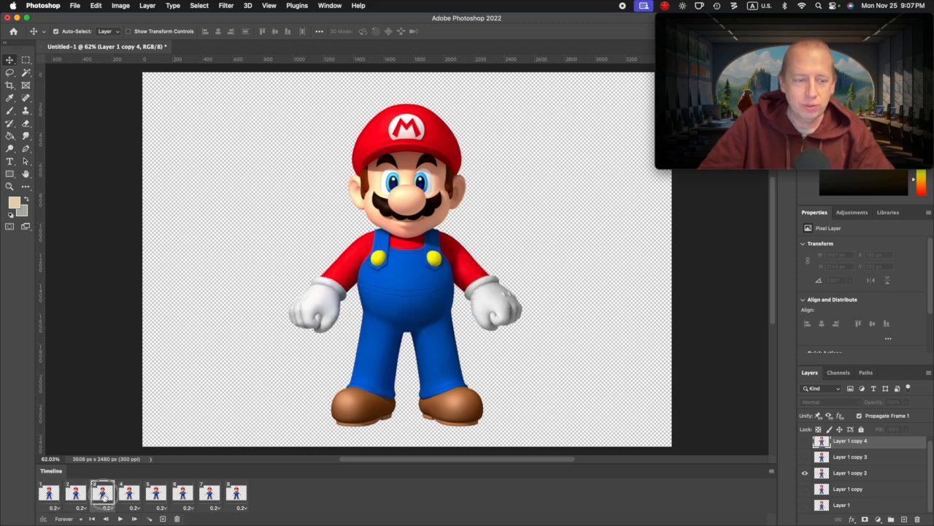
left_click(102, 494)
left_click(130, 494)
left_click(156, 493)
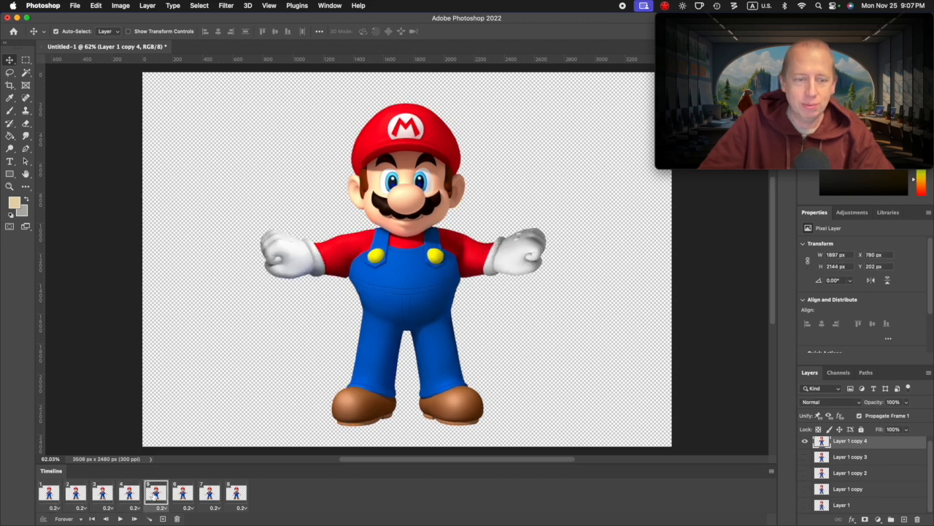
left_click(176, 495)
left_click(209, 493)
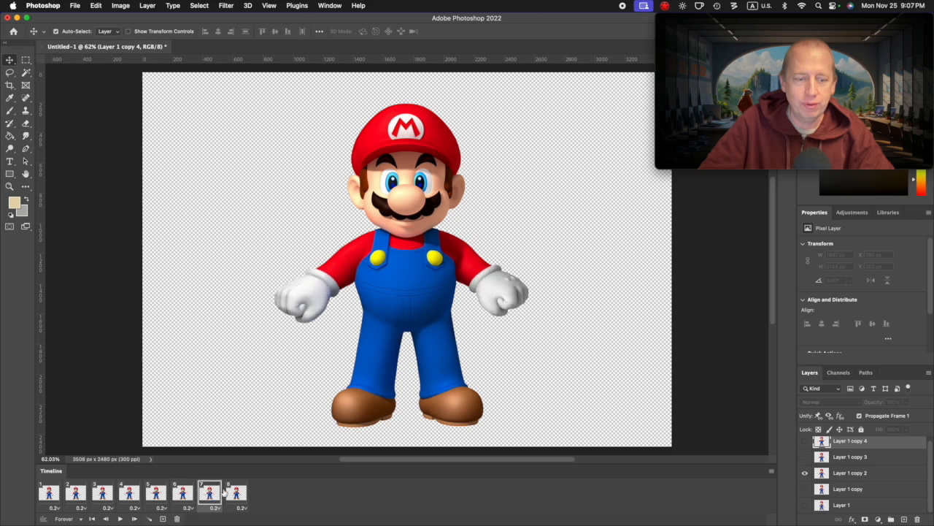
left_click(235, 493)
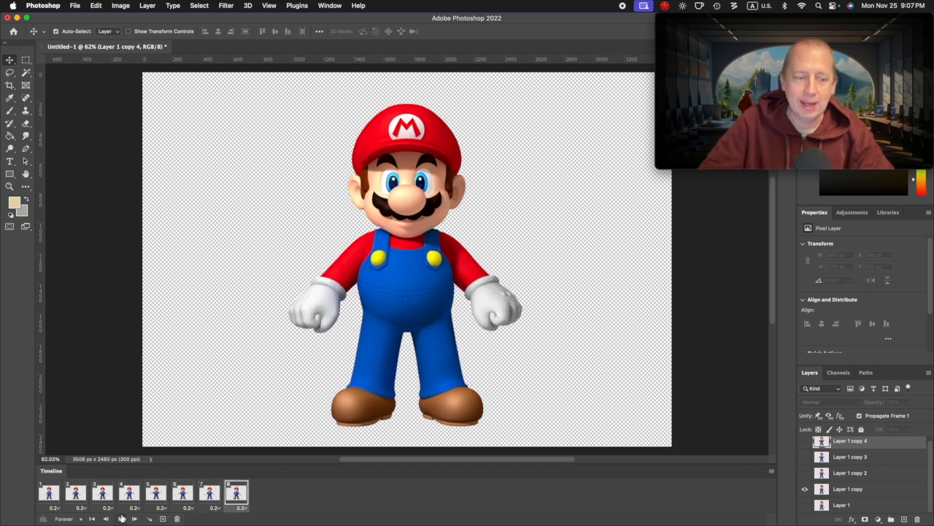
left_click(121, 519)
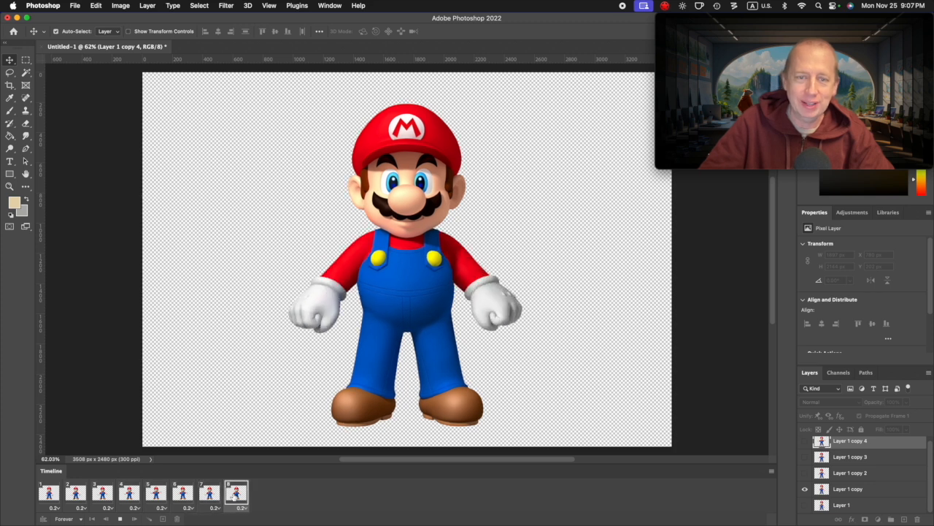
key("space")
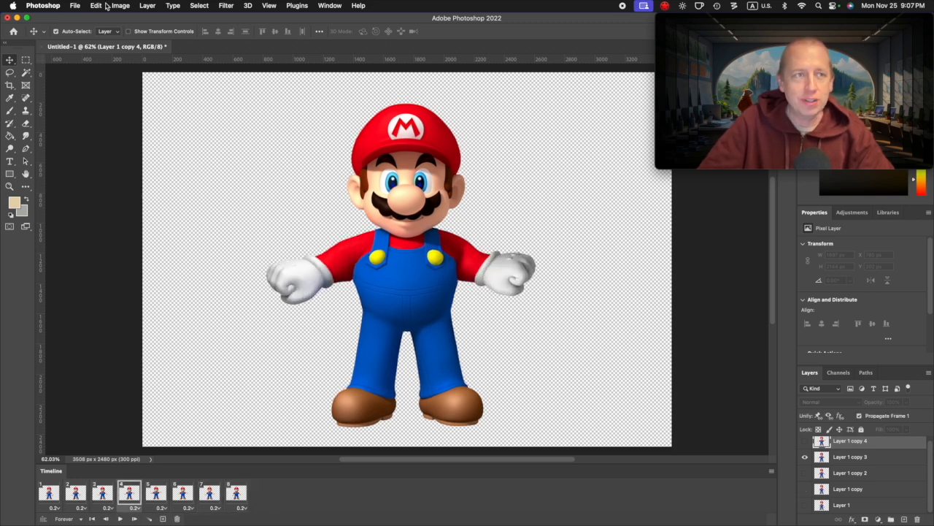
- Open the Save for Web (Legacy) export settings for the animation
left_click(75, 6)
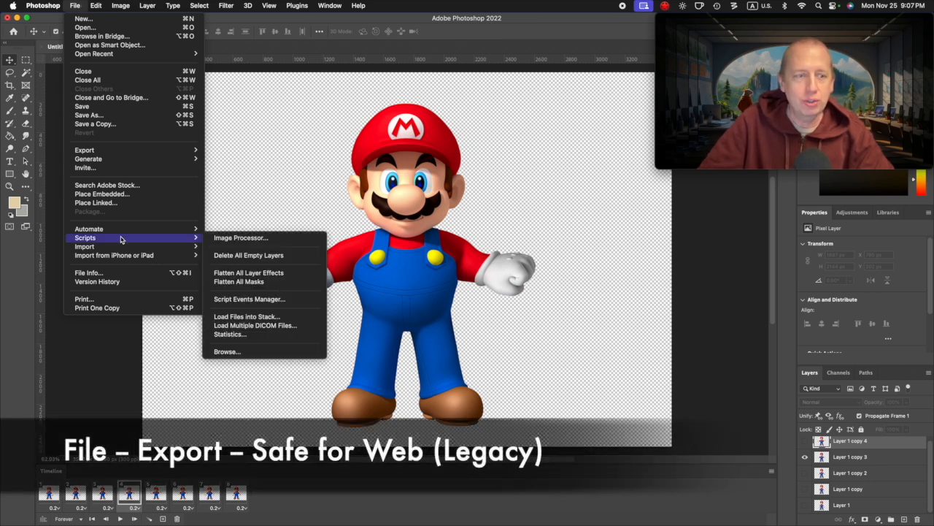
mouse_move(100, 153)
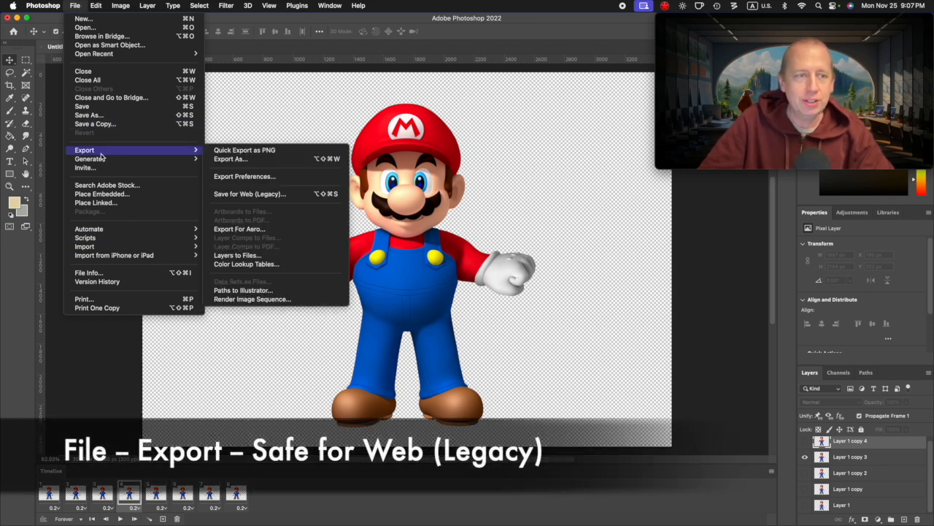
left_click(278, 195)
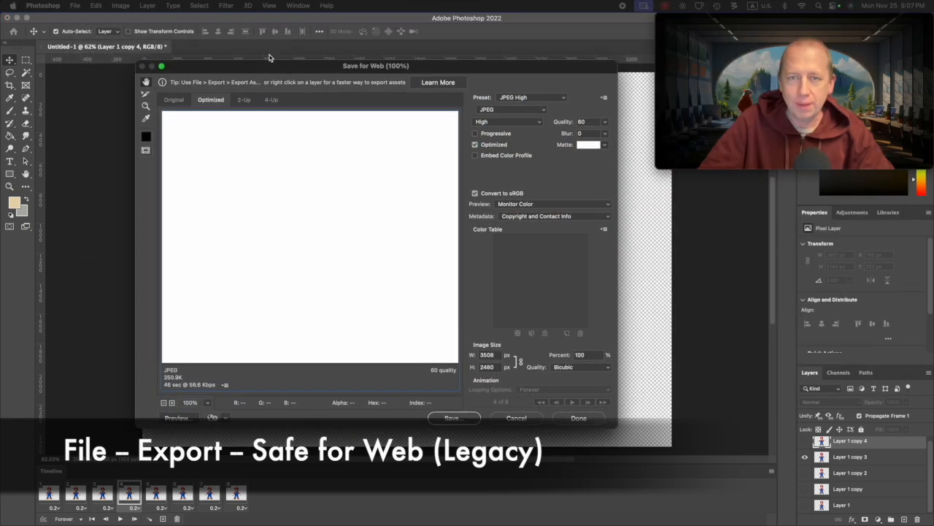
- Choose the GIF 128 Dithered preset for the web export
left_click(528, 98)
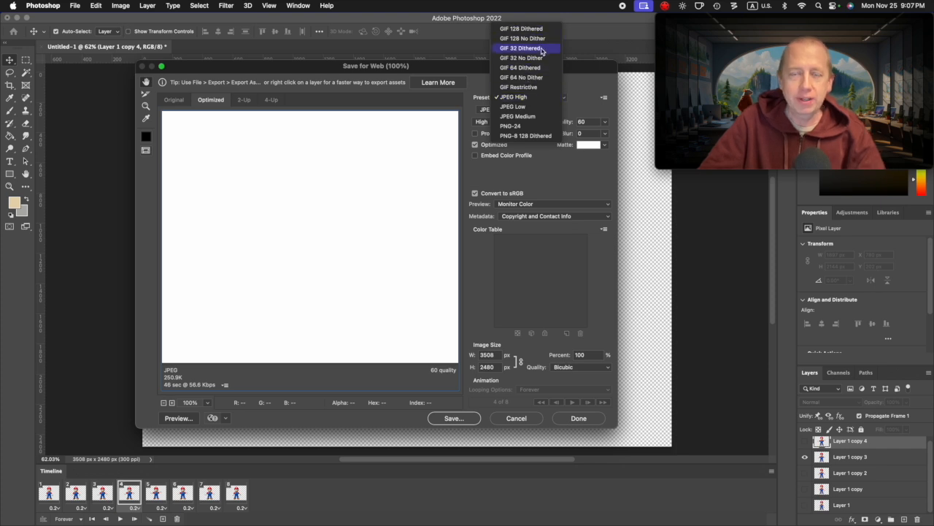
left_click(521, 29)
left_click(534, 95)
left_click(534, 97)
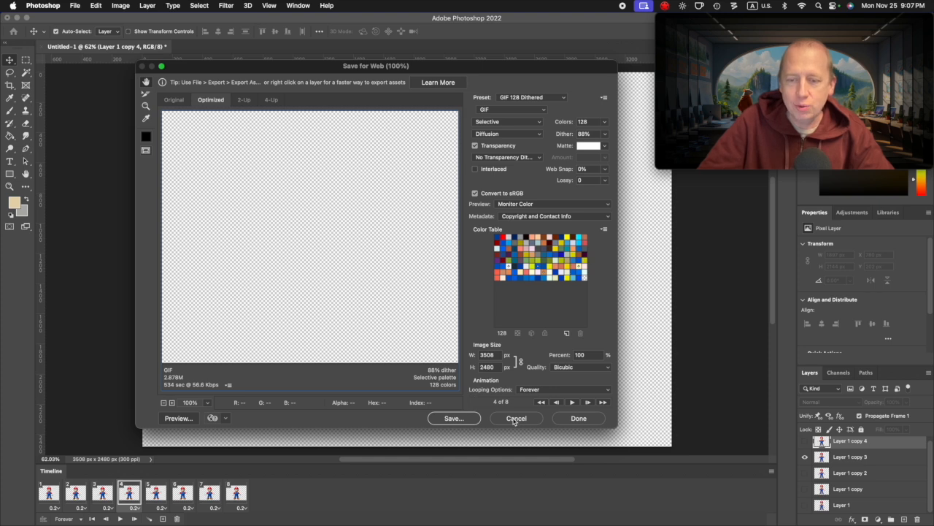
- Save the optimized animation to the Desktop as Mario.gif, keeping the Images Only format
left_click(463, 419)
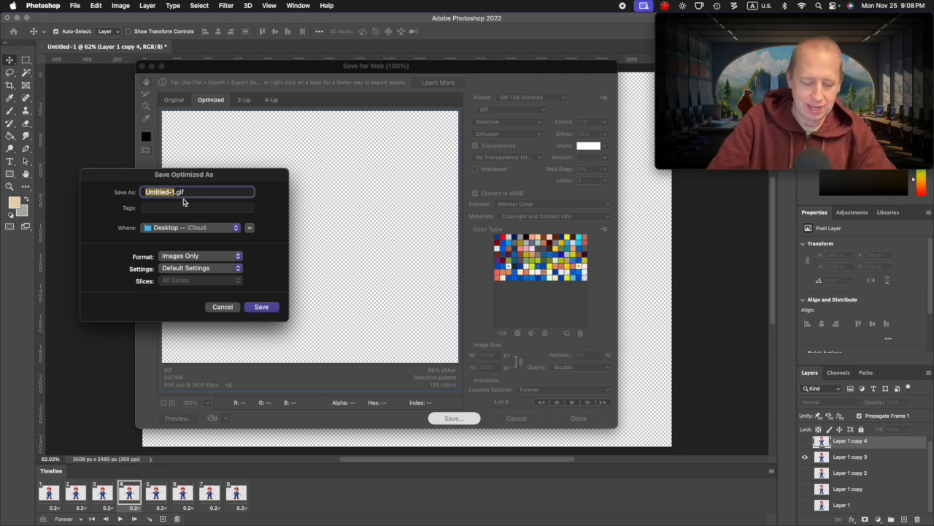
type("M")
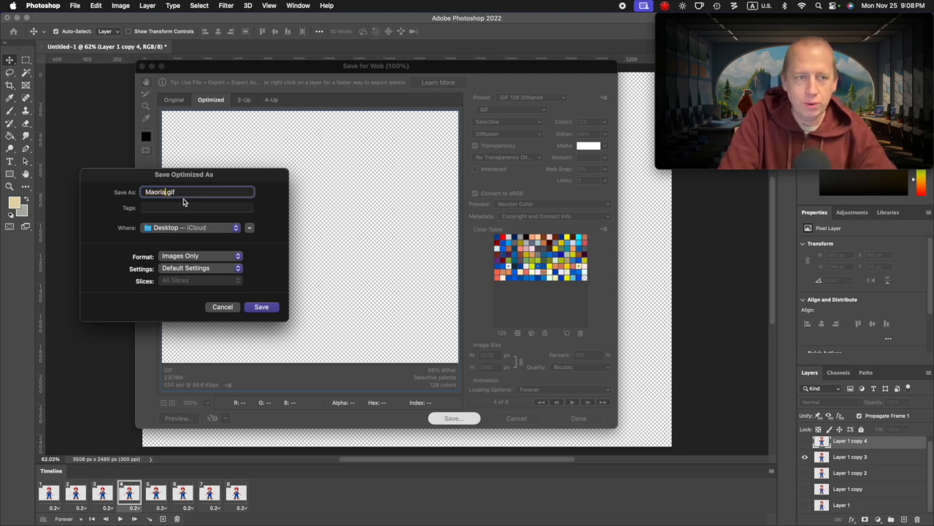
type("ario")
key("Return")
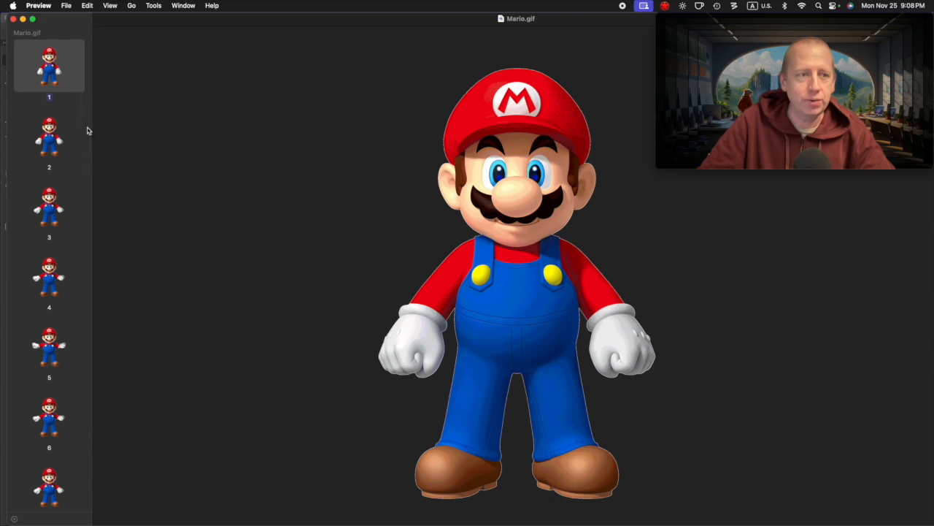
- In Preview, step forward and back through the frames of Mario.gif to examine the arm poses
left_click(55, 145)
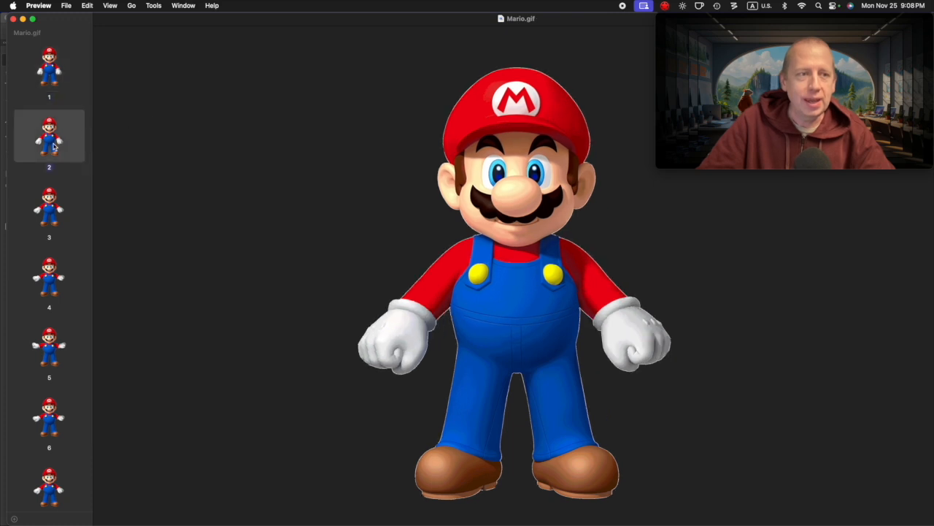
key("Down")
key("Down")
key("Down")
key("Down")
key("Down")
key("Down")
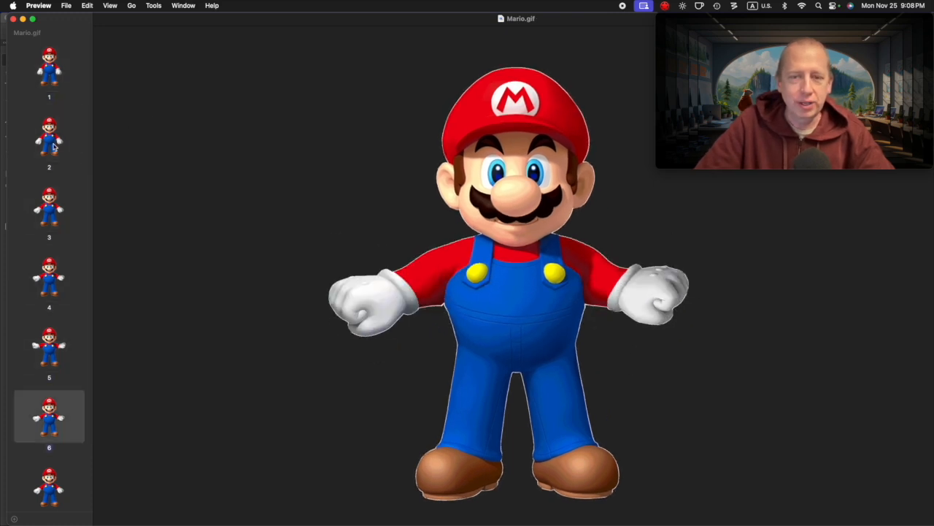
key("Up")
key("Up")
key("Up")
key("Up")
key("Up")
key("Up")
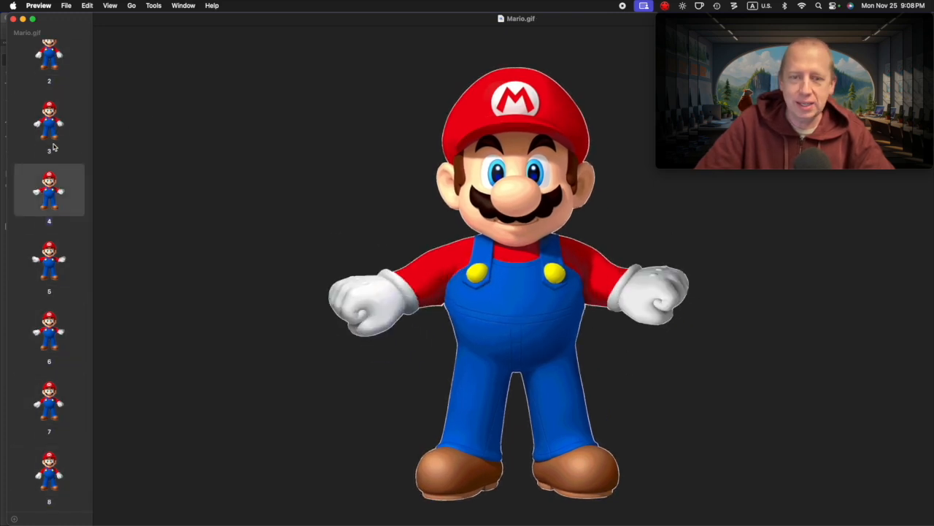
key("Up")
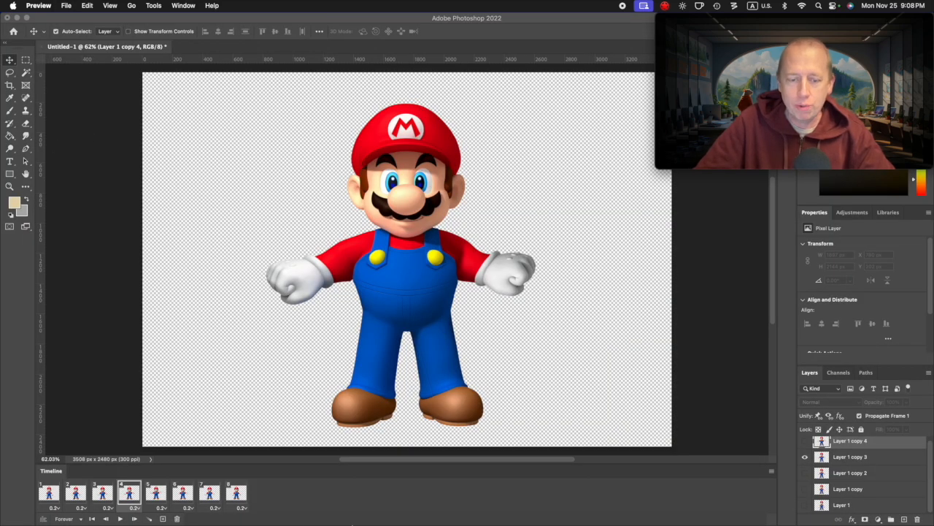
- Show the Dock to switch to another application
mouse_move(365, 515)
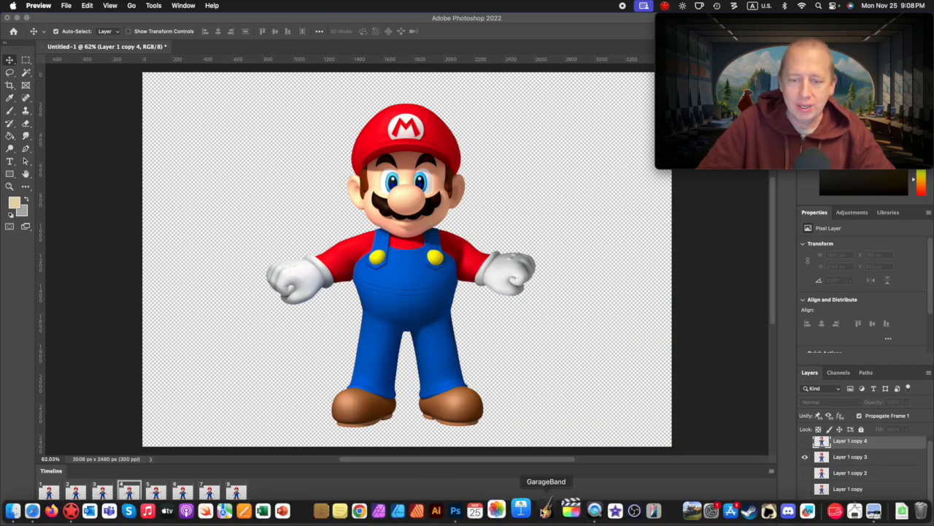